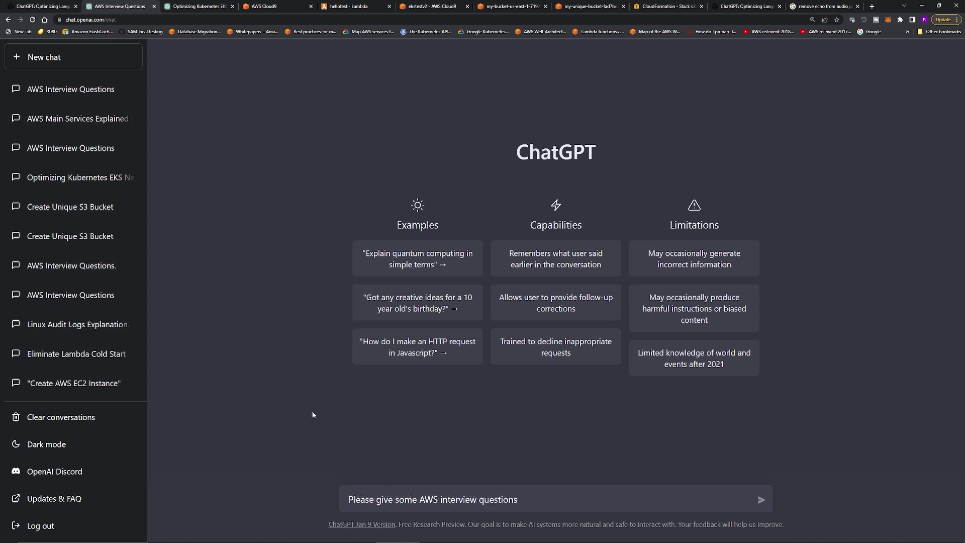
Step: Send the prompt asking ChatGPT for ten AWS interview questions
{"action": "key", "text": "Return"}
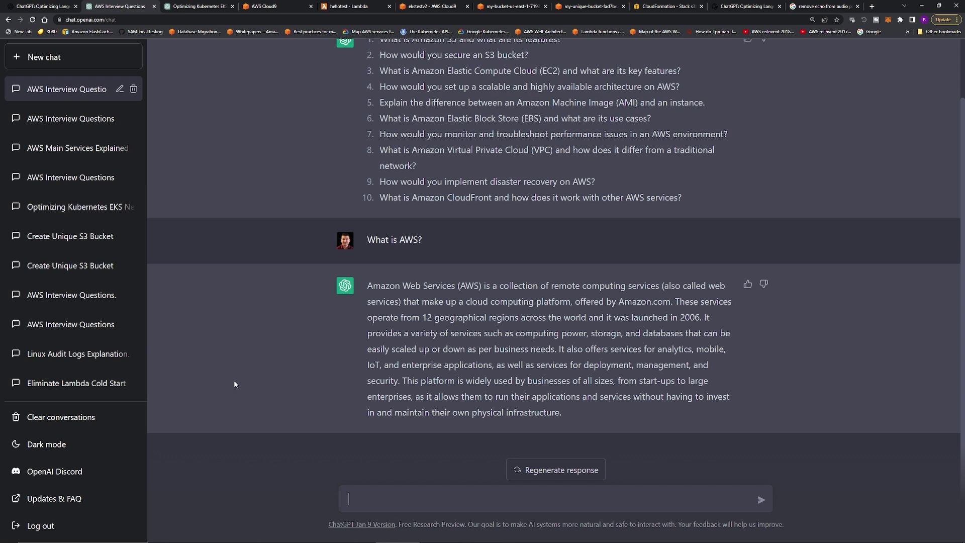
Step: Ask ChatGPT to explain AWS to a 5-year-old and read the four-paragraph toy-chest answer
{"action": "type", "text": "Please explain to me what is AWS like I am a 5 years old"}
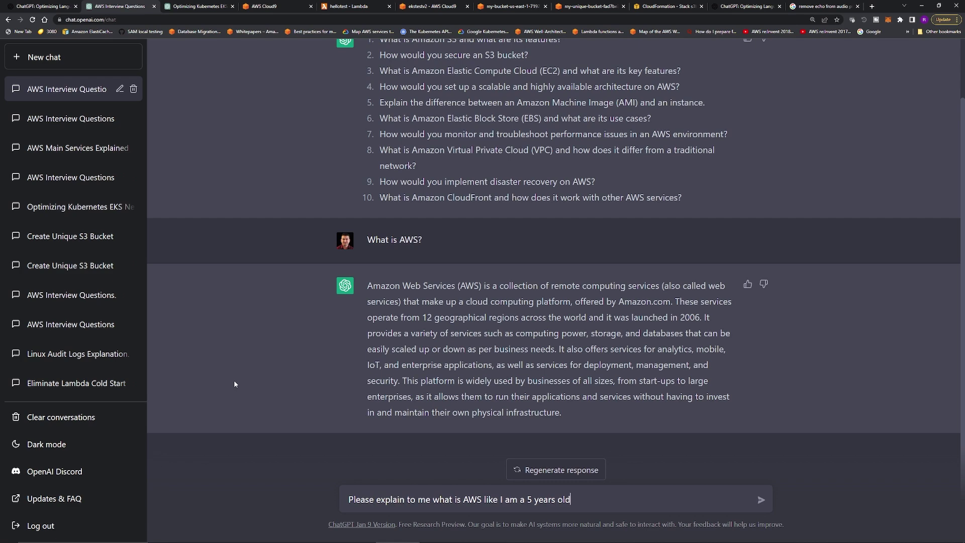
{"action": "key", "text": "Return"}
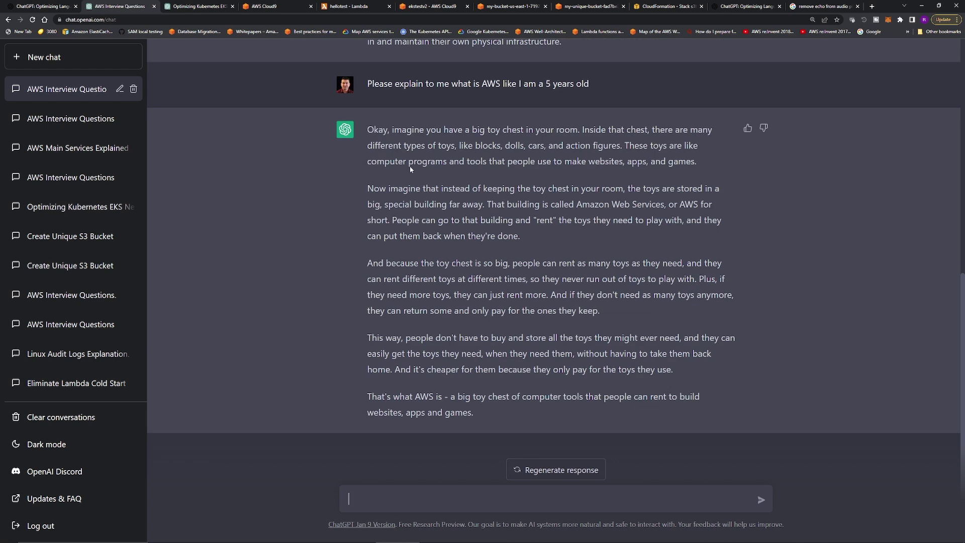
{"action": "left_click_drag", "start_coordinate": [369, 130], "coordinate": [700, 166]}
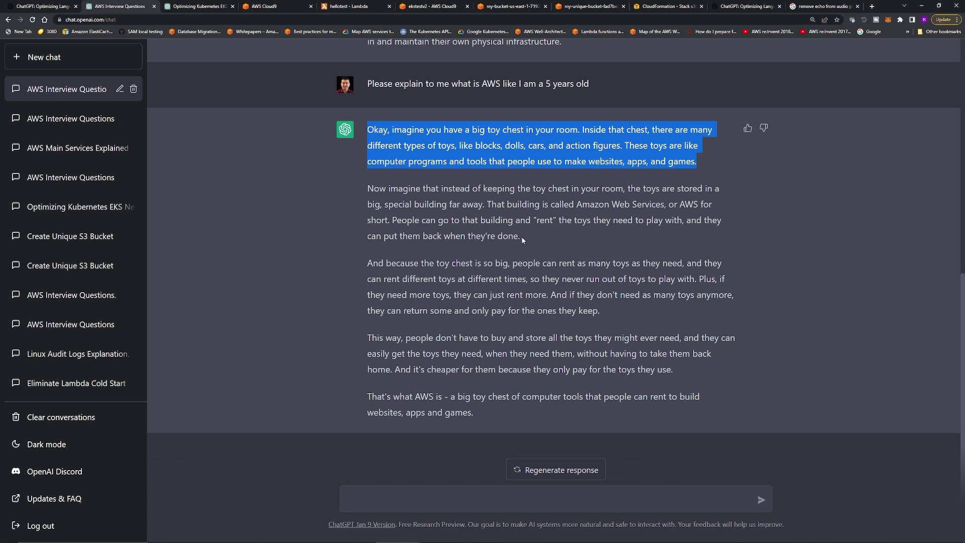
{"action": "left_click_drag", "start_coordinate": [522, 239], "coordinate": [366, 196]}
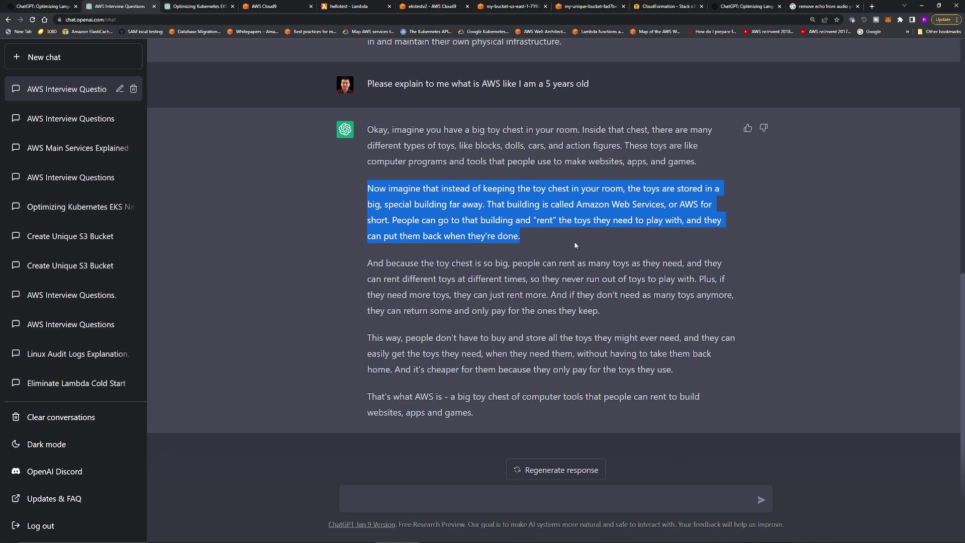
{"action": "left_click_drag", "start_coordinate": [601, 312], "coordinate": [366, 262]}
{"action": "left_click_drag", "start_coordinate": [690, 375], "coordinate": [366, 338]}
{"action": "left_click", "coordinate": [486, 413]}
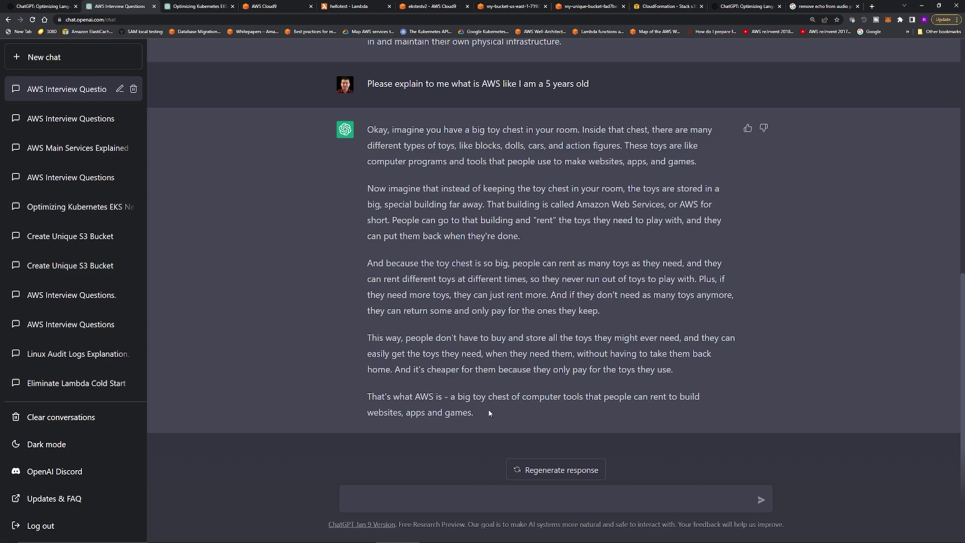
Step: Copy interview question 7 on monitoring and troubleshooting AWS performance and send it to ChatGPT
{"action": "scroll", "coordinate": [483, 403], "scroll_direction": "up", "scroll_amount": 9}
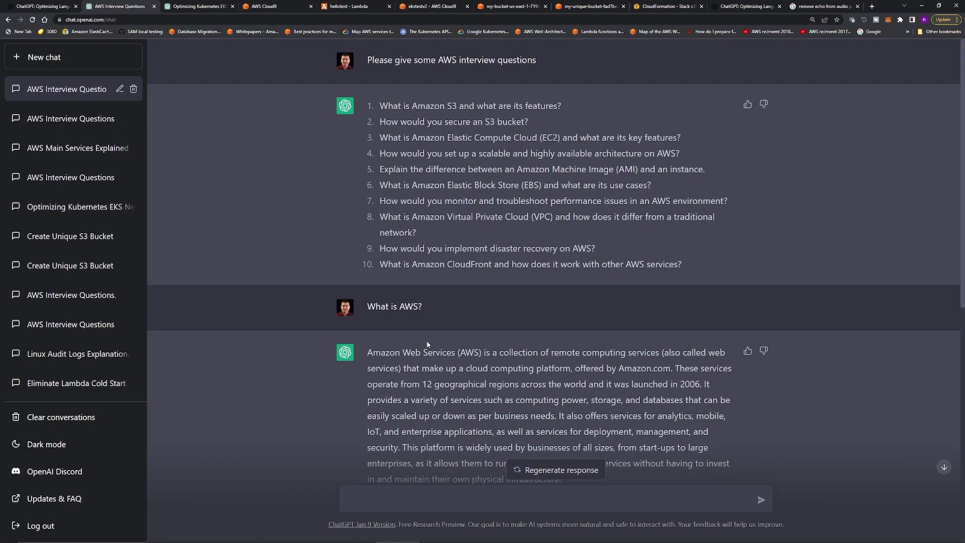
{"action": "left_click_drag", "start_coordinate": [380, 202], "coordinate": [734, 208]}
{"action": "key", "text": "ctrl+c"}
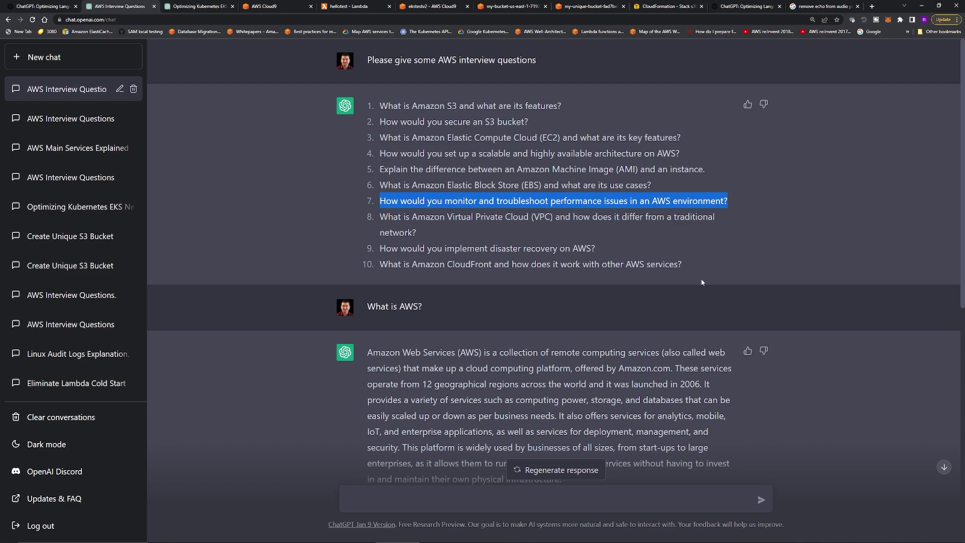
{"action": "scroll", "coordinate": [702, 283], "scroll_direction": "down", "scroll_amount": 9}
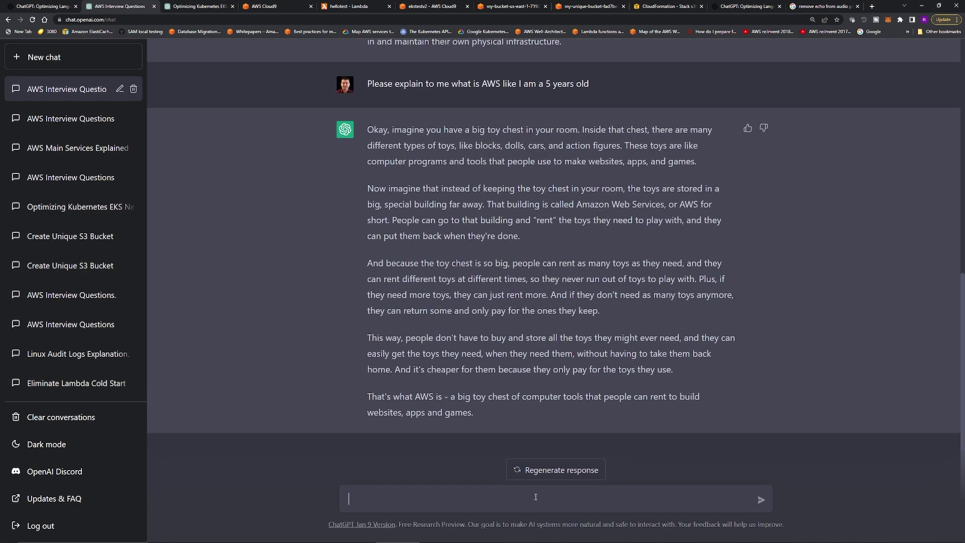
{"action": "key", "text": "ctrl+v"}
{"action": "key", "text": "Return"}
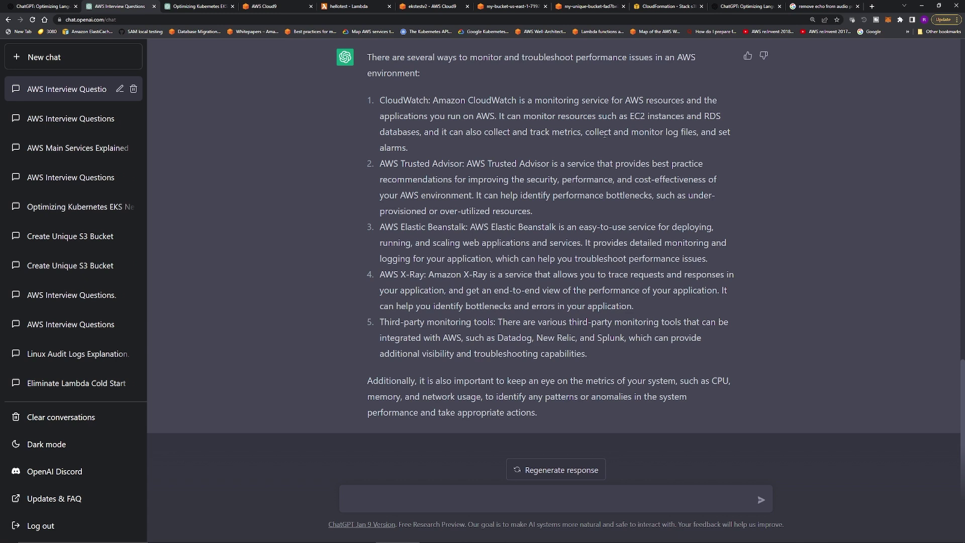
Step: Read the answer's CloudWatch, Trusted Advisor, Elastic Beanstalk, X-Ray and third-party tool points
{"action": "left_click_drag", "start_coordinate": [587, 131], "coordinate": [651, 146]}
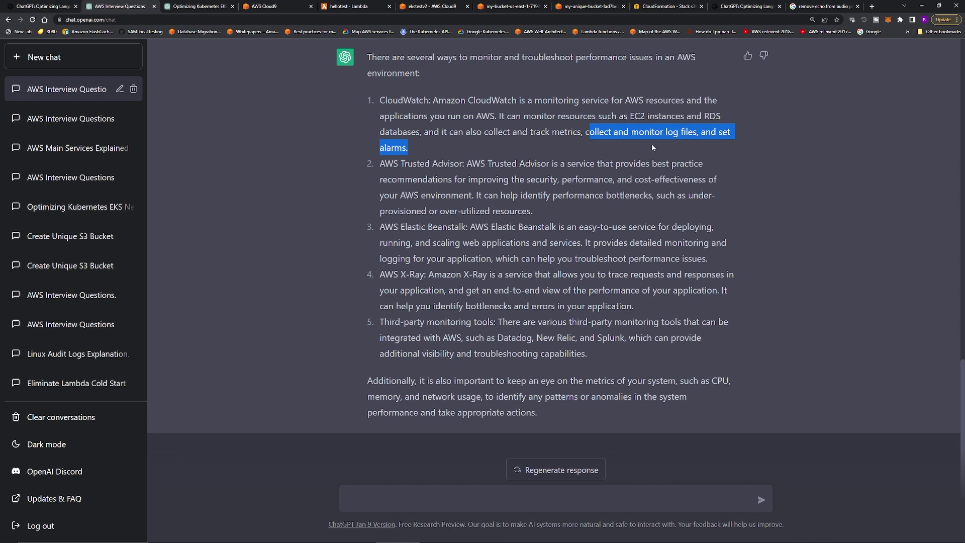
{"action": "left_click", "coordinate": [651, 144]}
{"action": "left_click_drag", "start_coordinate": [381, 164], "coordinate": [465, 165]}
{"action": "mouse_move", "coordinate": [383, 227]}
{"action": "left_mouse_down"}
{"action": "mouse_move", "coordinate": [724, 275]}
{"action": "mouse_move", "coordinate": [725, 259]}
{"action": "mouse_move", "coordinate": [436, 241]}
{"action": "mouse_move", "coordinate": [378, 227]}
{"action": "left_mouse_up"}
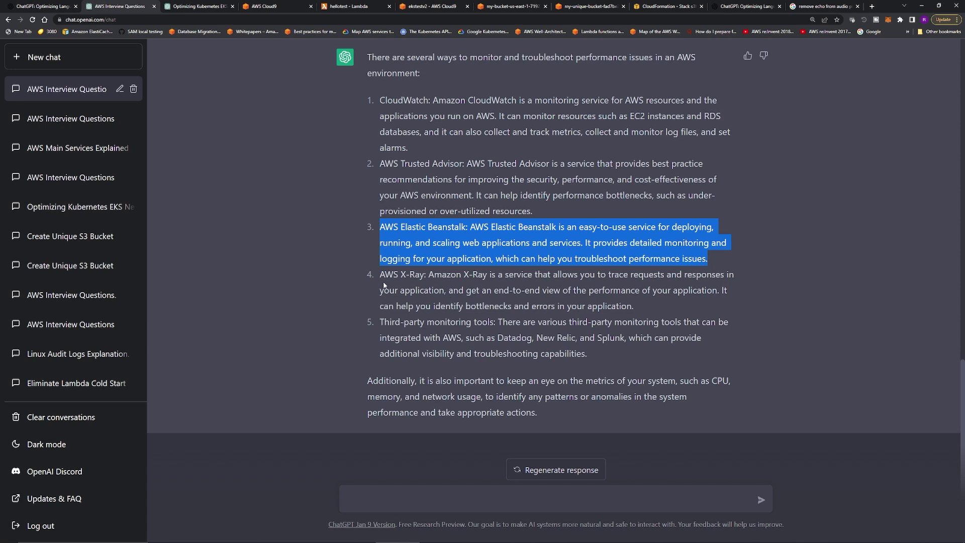
{"action": "left_click_drag", "start_coordinate": [381, 274], "coordinate": [429, 274]}
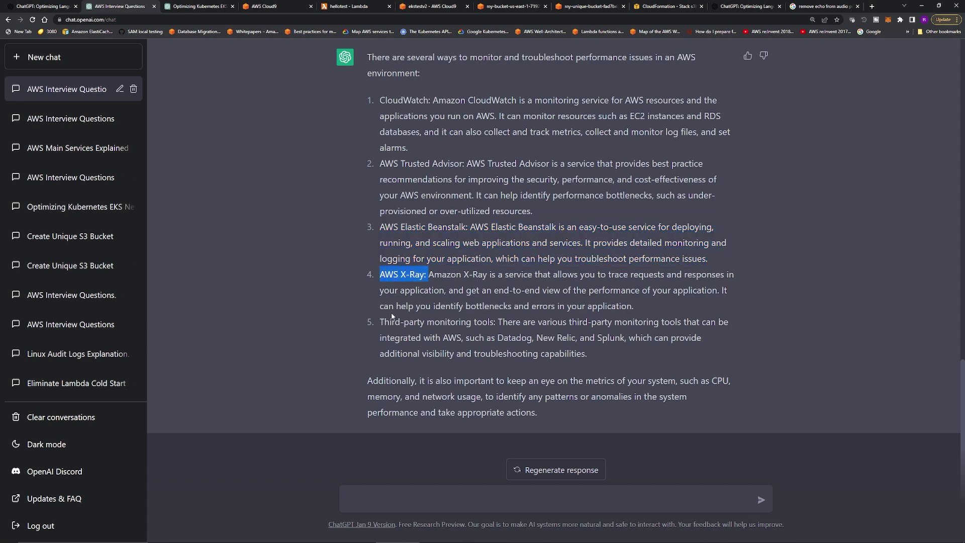
{"action": "left_click_drag", "start_coordinate": [381, 321], "coordinate": [502, 322]}
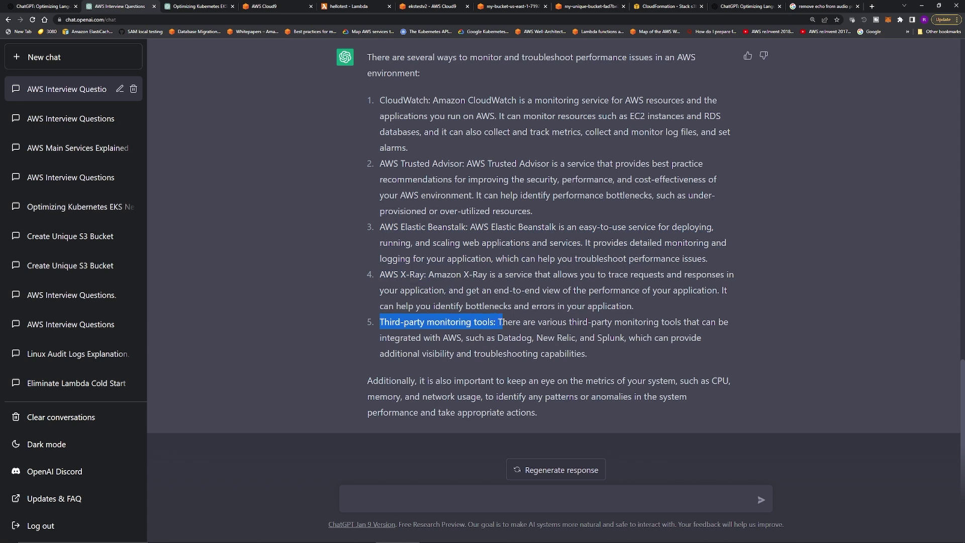
{"action": "left_click", "coordinate": [399, 496]}
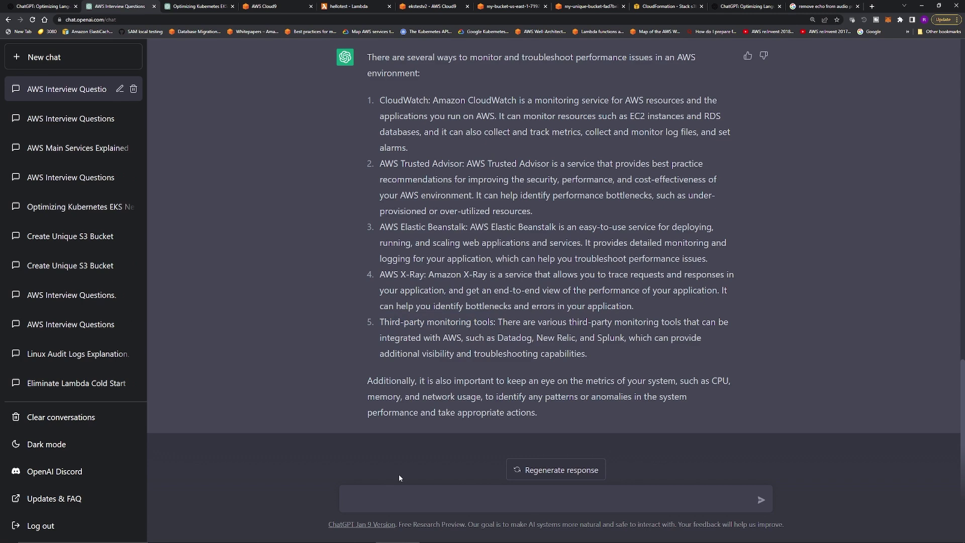
{"action": "scroll", "coordinate": [401, 134], "scroll_direction": "up", "scroll_amount": 15}
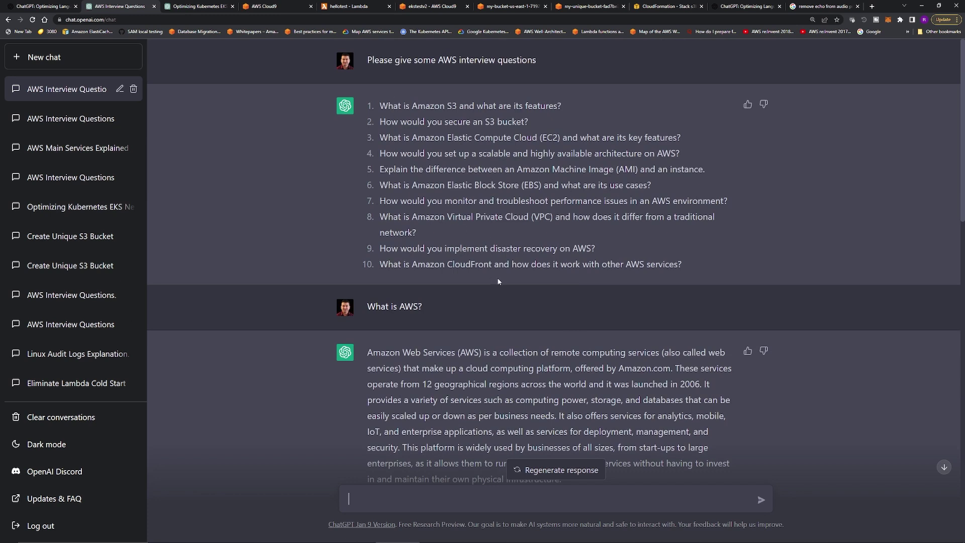
{"action": "scroll", "coordinate": [495, 280], "scroll_direction": "down", "scroll_amount": 20}
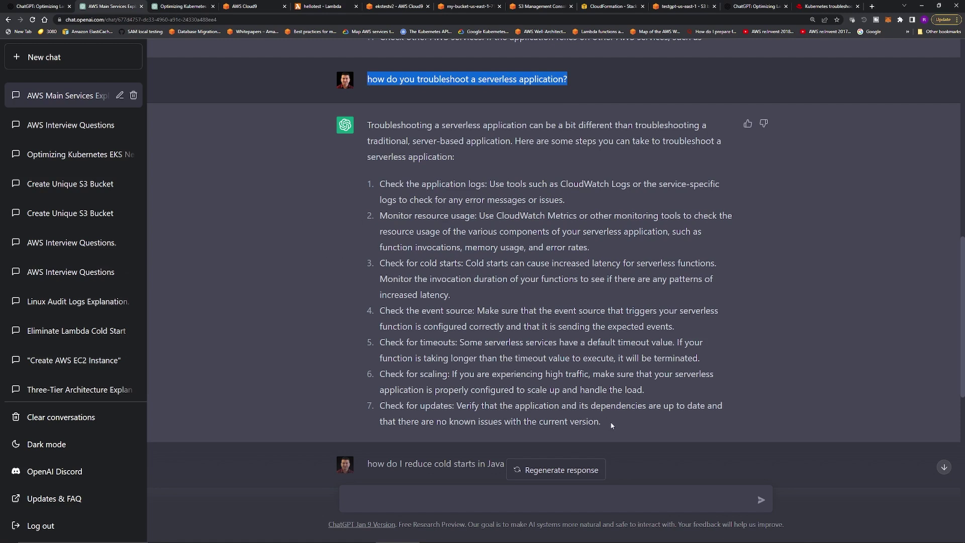
Step: Review the serverless troubleshooting steps and select the 'Check for cold starts' tip
{"action": "left_click_drag", "start_coordinate": [611, 422], "coordinate": [375, 182]}
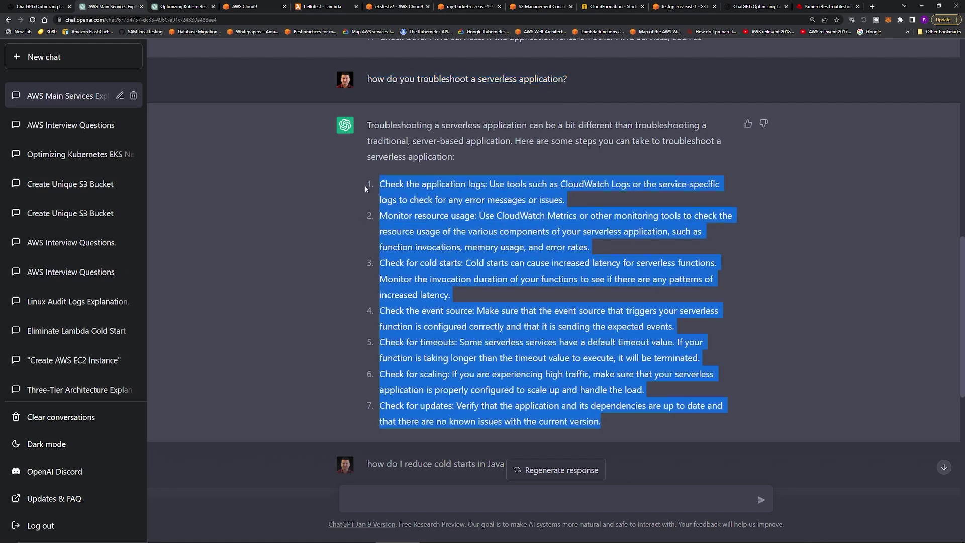
{"action": "left_click", "coordinate": [340, 335]}
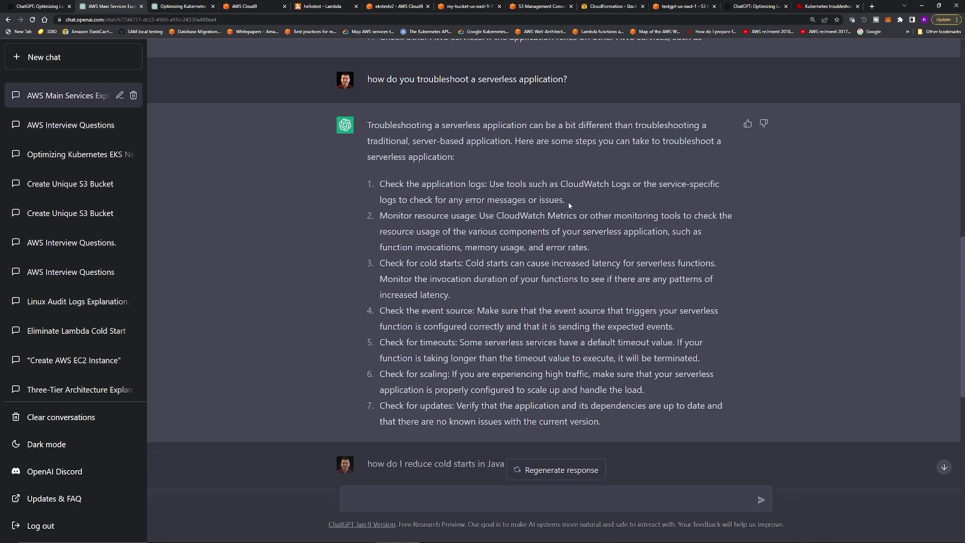
{"action": "left_click_drag", "start_coordinate": [568, 201], "coordinate": [381, 184]}
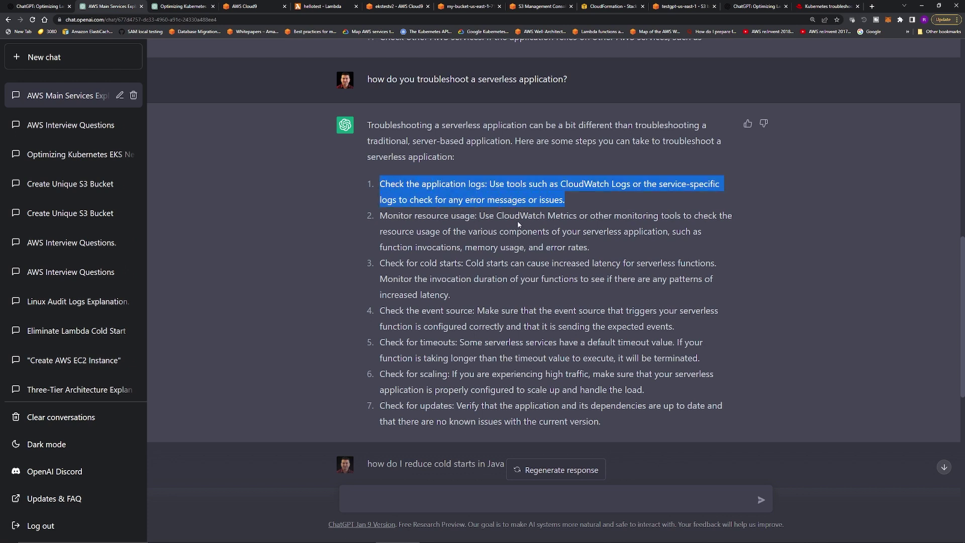
{"action": "left_click_drag", "start_coordinate": [592, 247], "coordinate": [382, 220]}
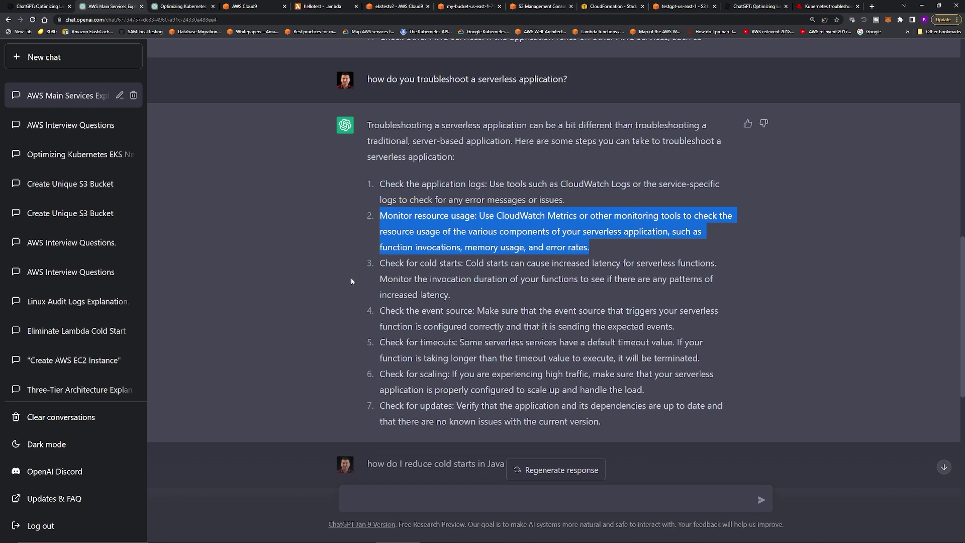
{"action": "left_click_drag", "start_coordinate": [379, 262], "coordinate": [486, 271]}
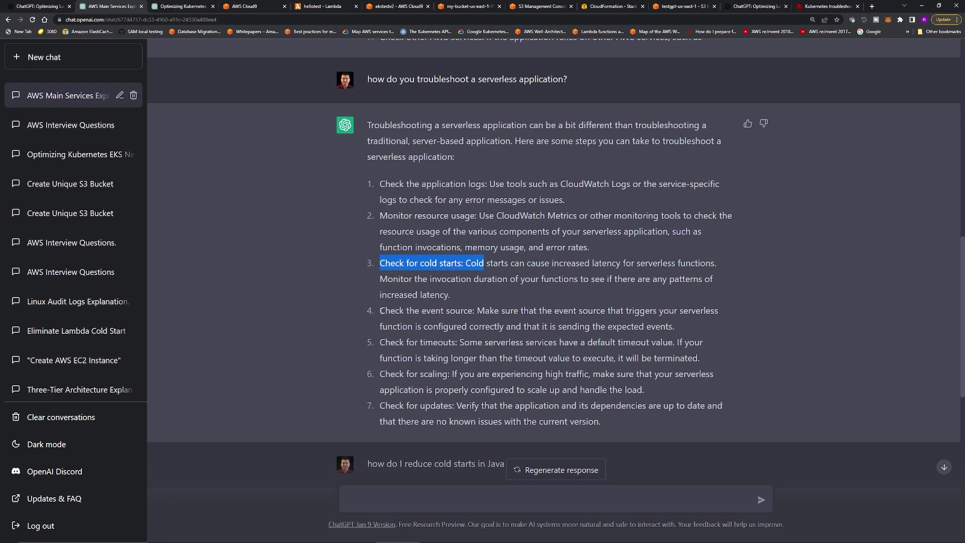
{"action": "left_click_drag", "start_coordinate": [380, 311], "coordinate": [491, 312]}
{"action": "left_click_drag", "start_coordinate": [380, 342], "coordinate": [460, 340]}
{"action": "left_click", "coordinate": [545, 337]}
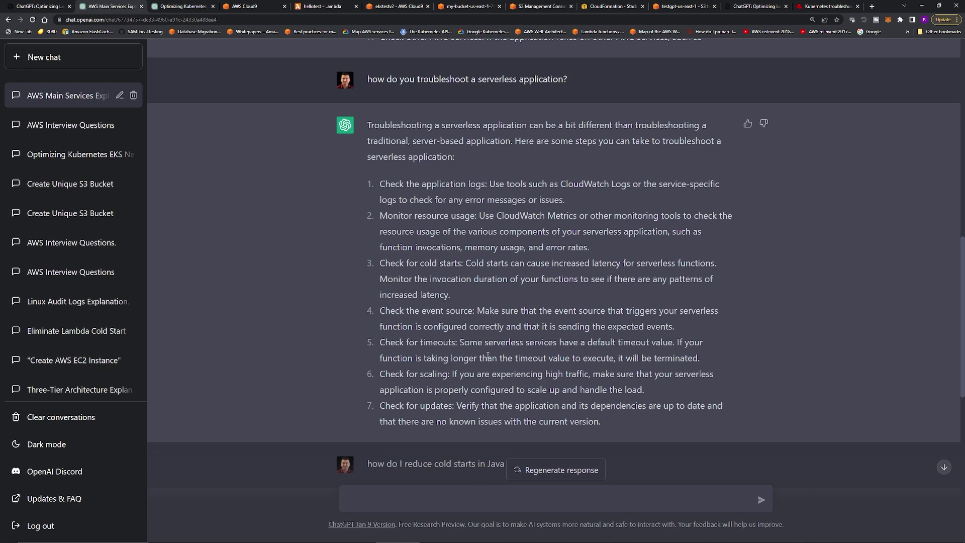
{"action": "left_click_drag", "start_coordinate": [462, 265], "coordinate": [378, 264]}
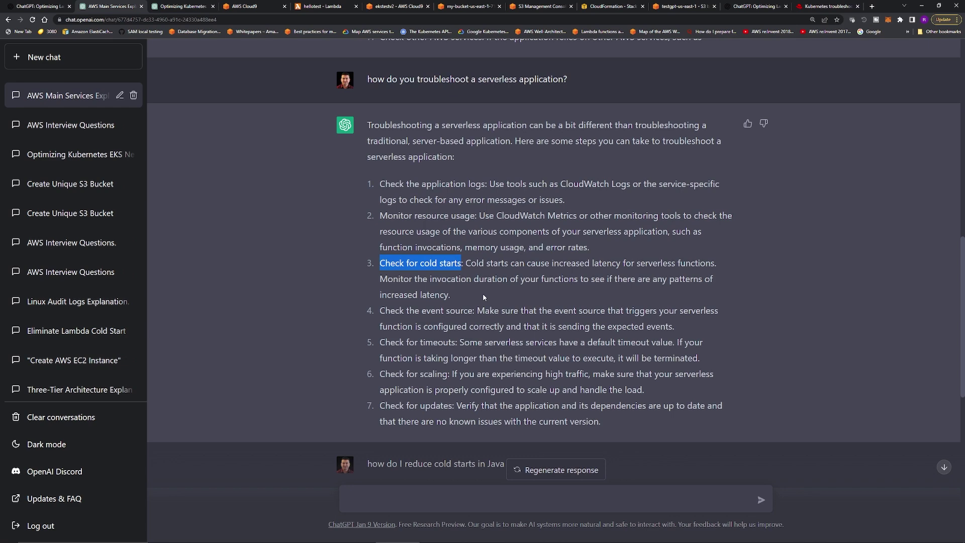
{"action": "scroll", "coordinate": [484, 298], "scroll_direction": "down", "scroll_amount": 6}
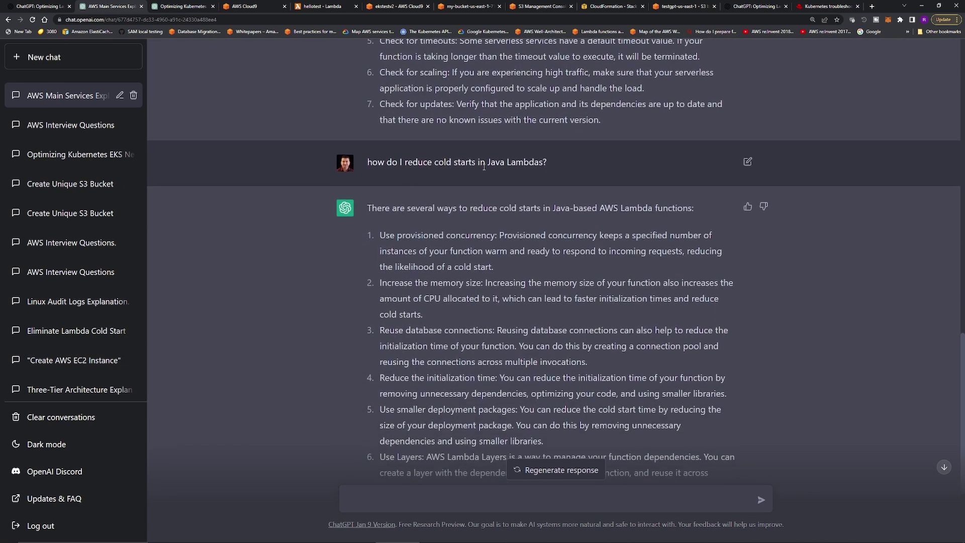
{"action": "scroll", "coordinate": [519, 181], "scroll_direction": "down", "scroll_amount": 2}
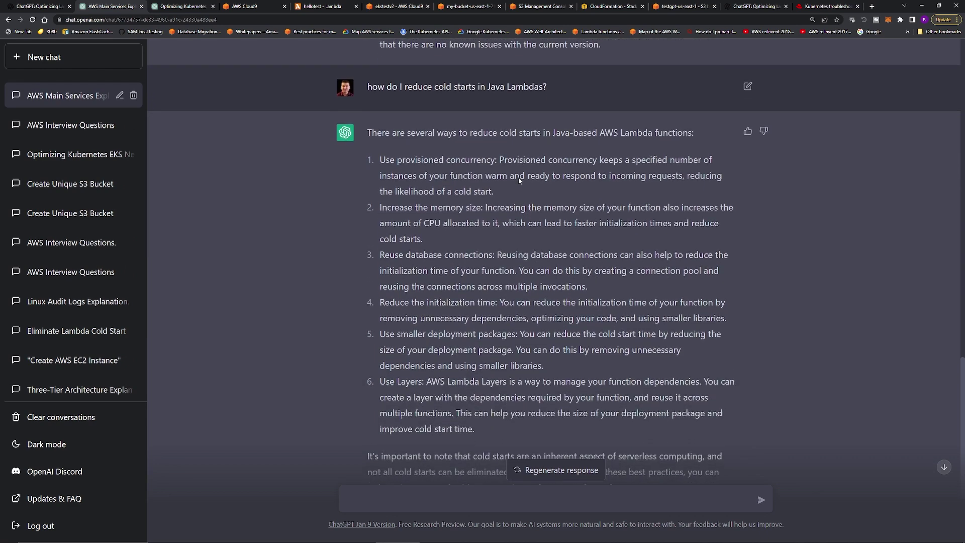
{"action": "scroll", "coordinate": [815, 316], "scroll_direction": "down", "scroll_amount": 1}
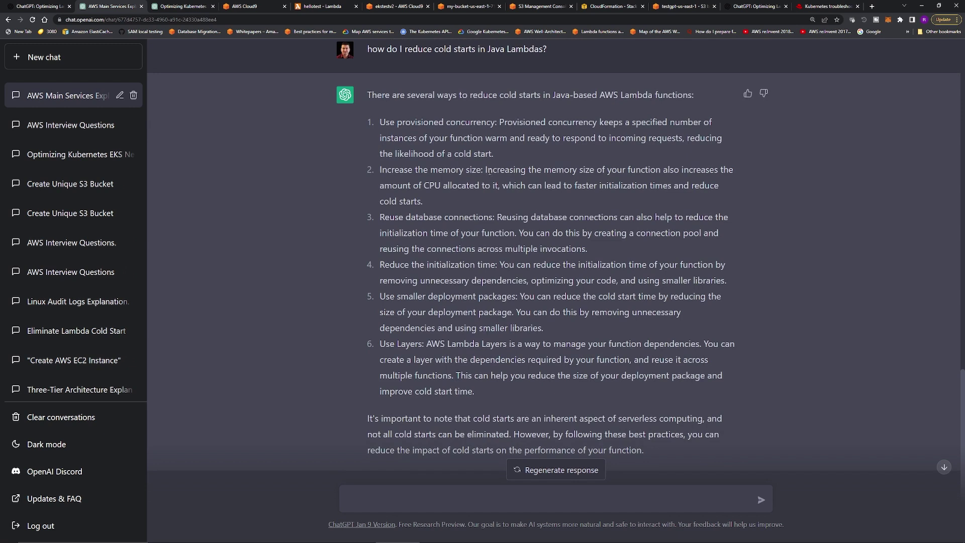
{"action": "left_click_drag", "start_coordinate": [506, 156], "coordinate": [379, 130]}
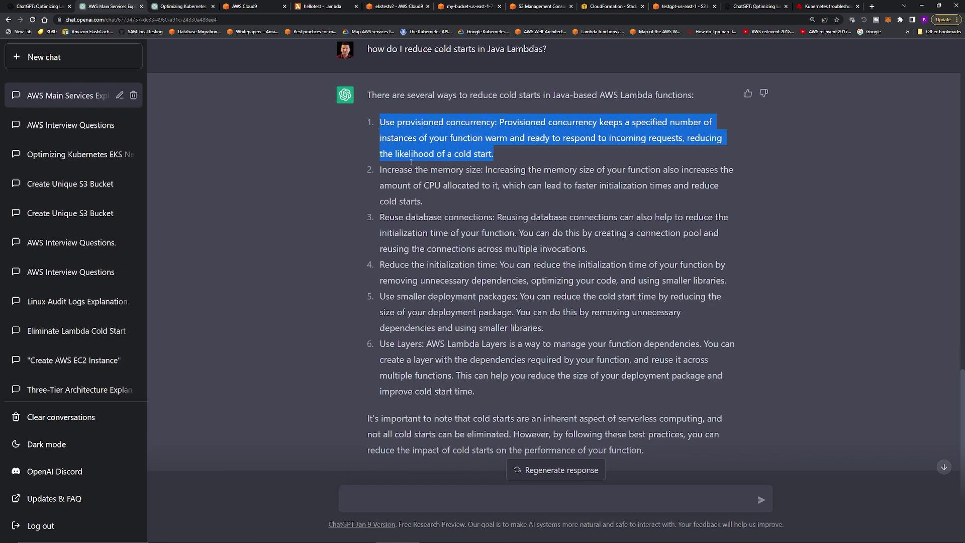
{"action": "left_click_drag", "start_coordinate": [424, 201], "coordinate": [378, 173]}
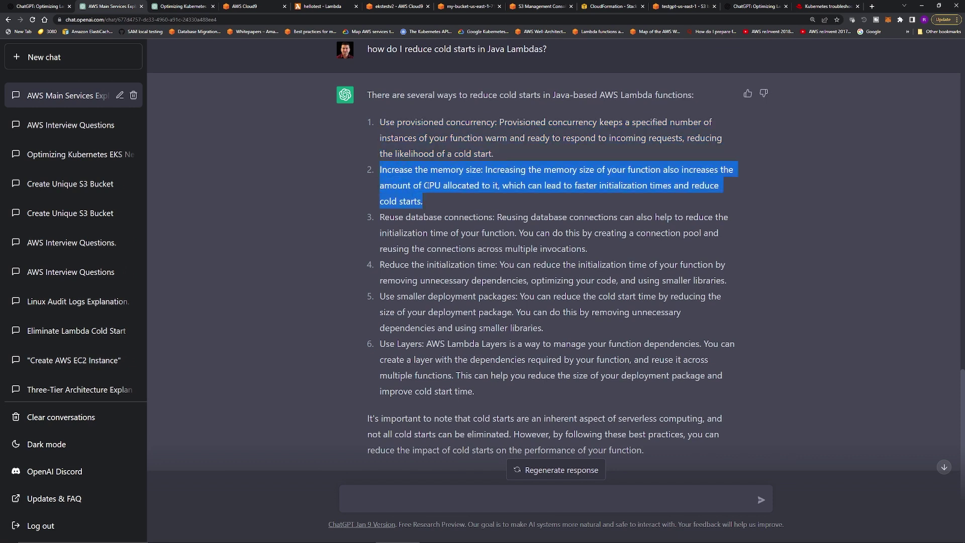
{"action": "left_click_drag", "start_coordinate": [589, 251], "coordinate": [379, 218]}
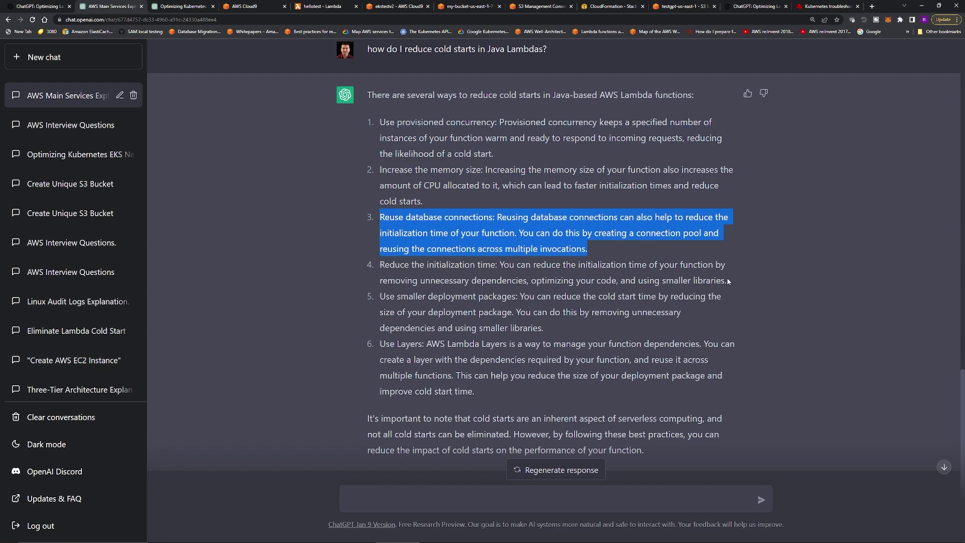
{"action": "left_click_drag", "start_coordinate": [729, 281], "coordinate": [381, 265]}
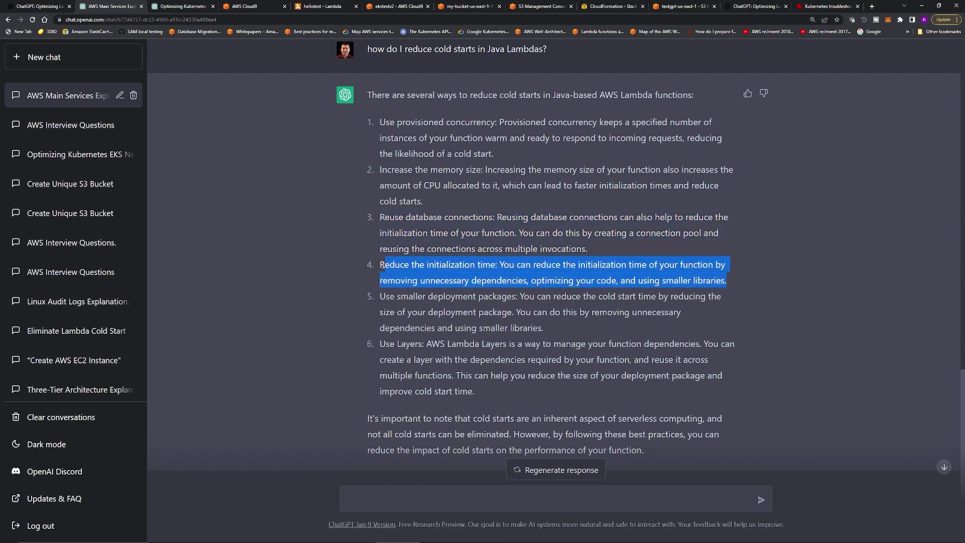
{"action": "left_click_drag", "start_coordinate": [545, 328], "coordinate": [376, 300]}
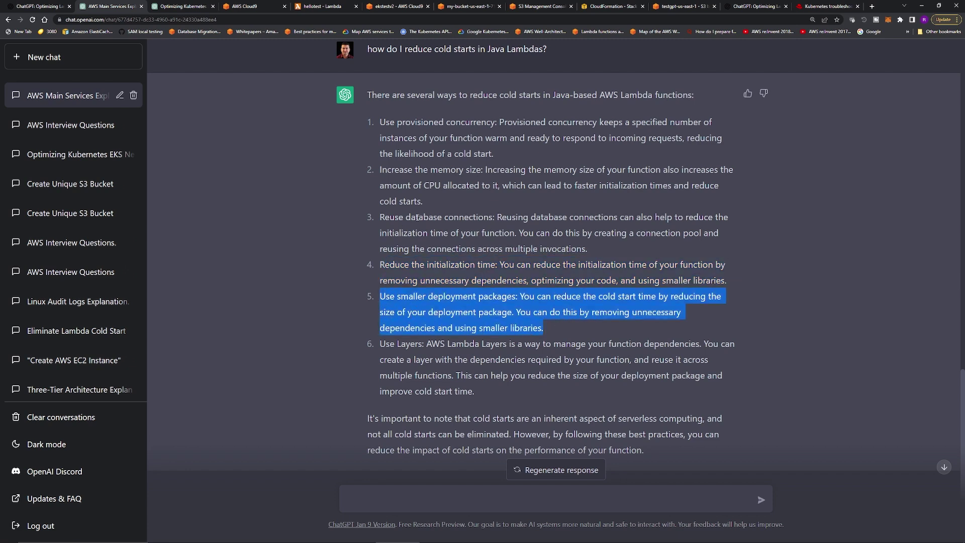
{"action": "left_click_drag", "start_coordinate": [476, 392], "coordinate": [378, 348]}
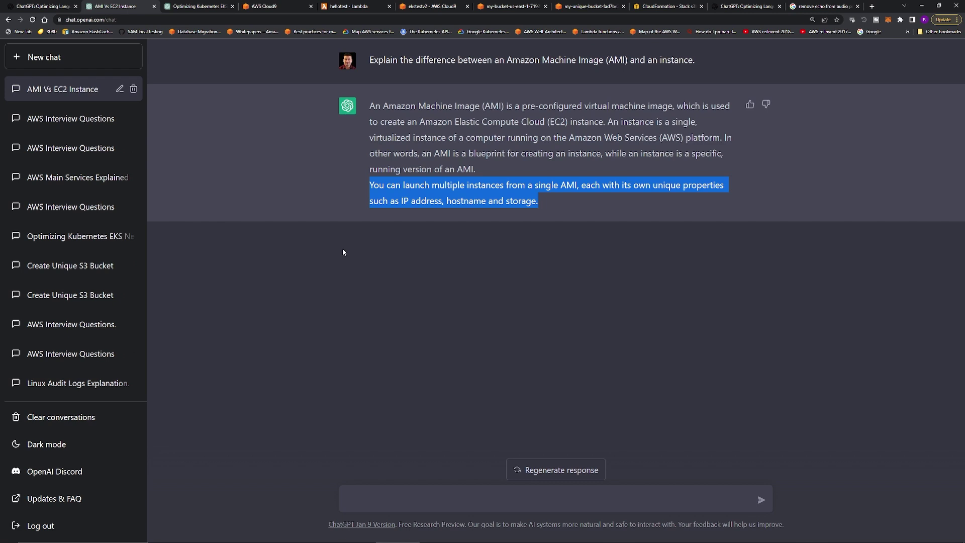
Step: Request a CloudFormation JSON template for a uniquely named private S3 bucket and copy its code
{"action": "type", "text": "give a sample cloudformation to create an unique s3 bucket"}
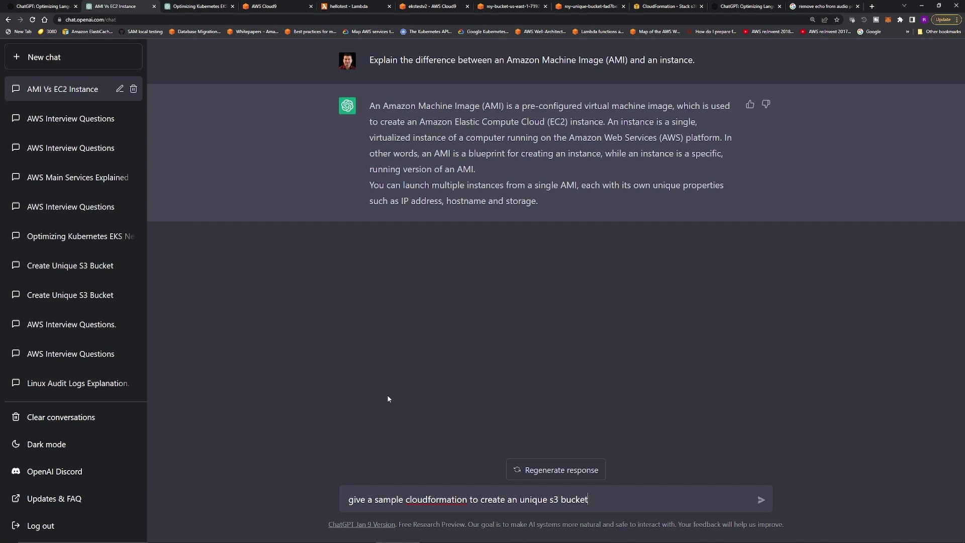
{"action": "key", "text": "Return"}
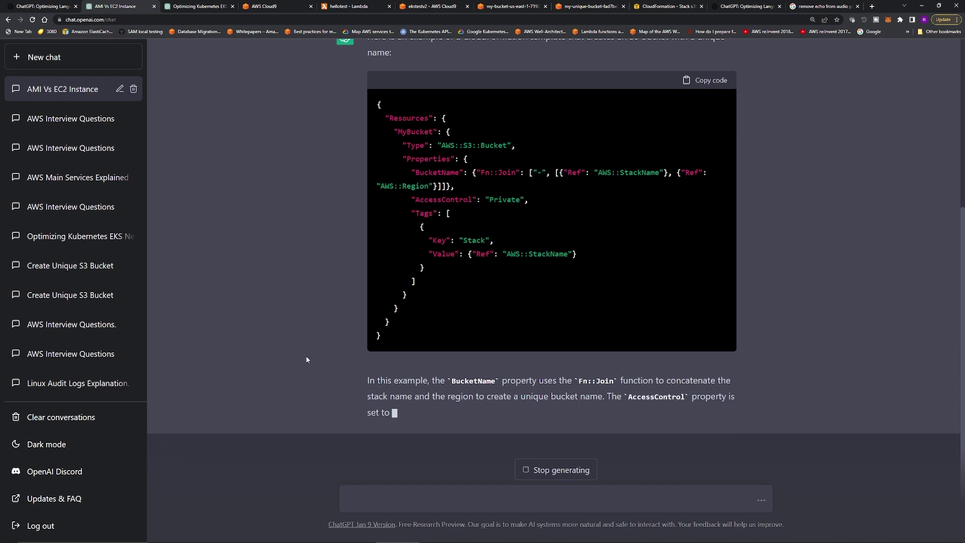
{"action": "left_click", "coordinate": [711, 83]}
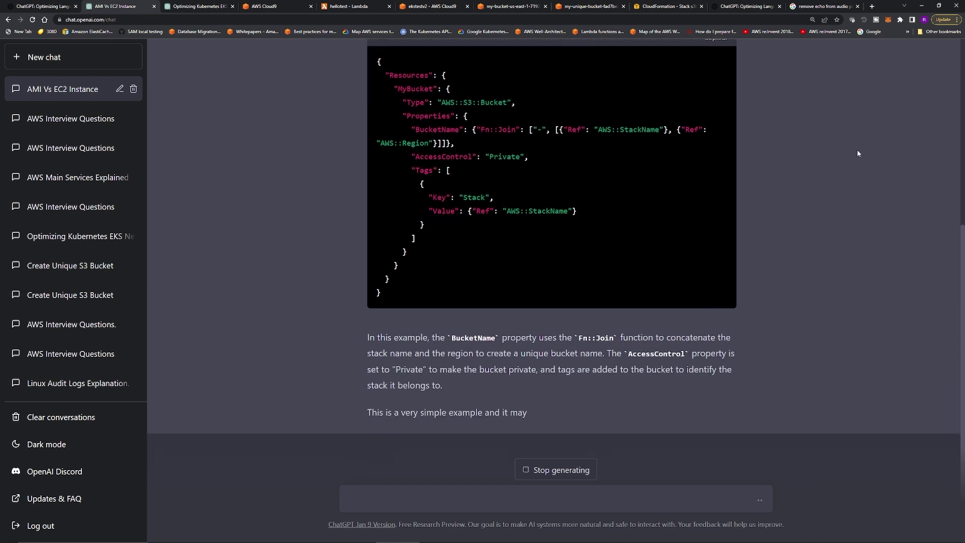
Step: Start a new CloudFormation stack with new resources, building its template in Designer
{"action": "left_click", "coordinate": [668, 6]}
{"action": "left_click", "coordinate": [913, 119]}
{"action": "left_click", "coordinate": [850, 128]}
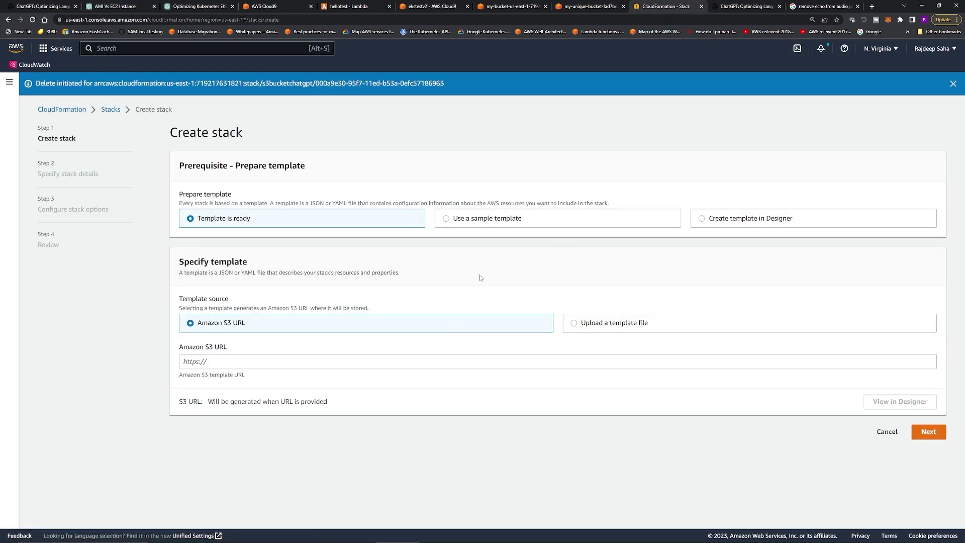
{"action": "left_click", "coordinate": [721, 221]}
{"action": "left_click", "coordinate": [559, 312]}
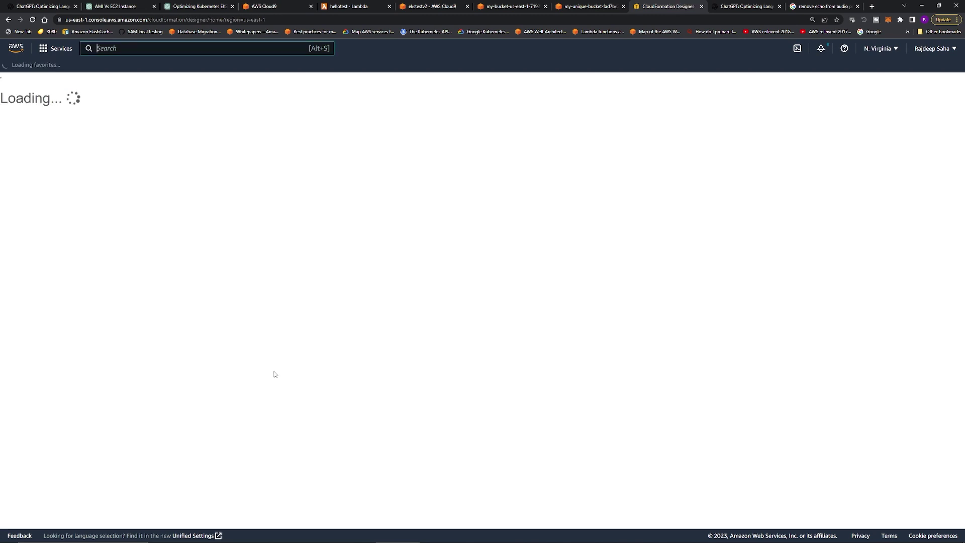
Step: Replace the Designer's JSON with the copied template and create the stack
{"action": "left_click", "coordinate": [75, 517]}
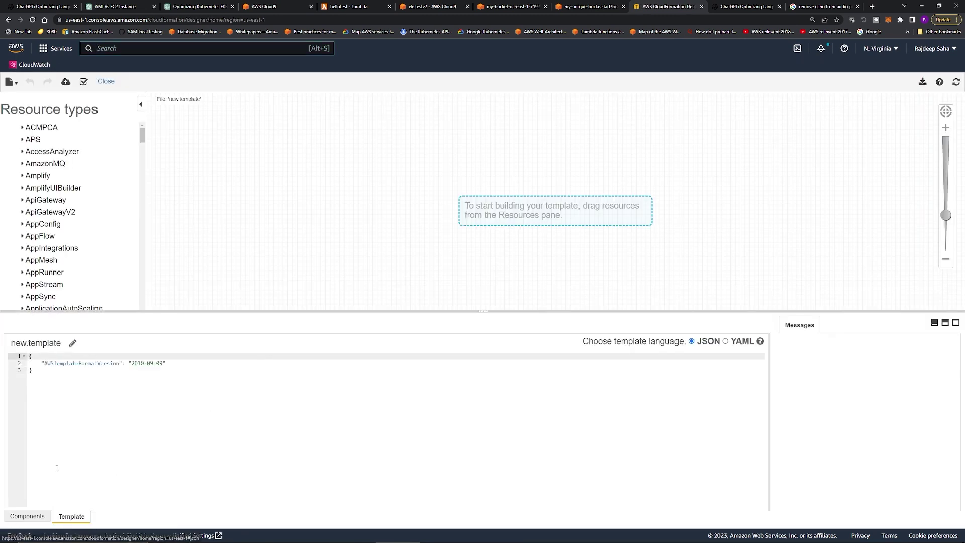
{"action": "key", "text": "ctrl+a"}
{"action": "key", "text": "ctrl+v"}
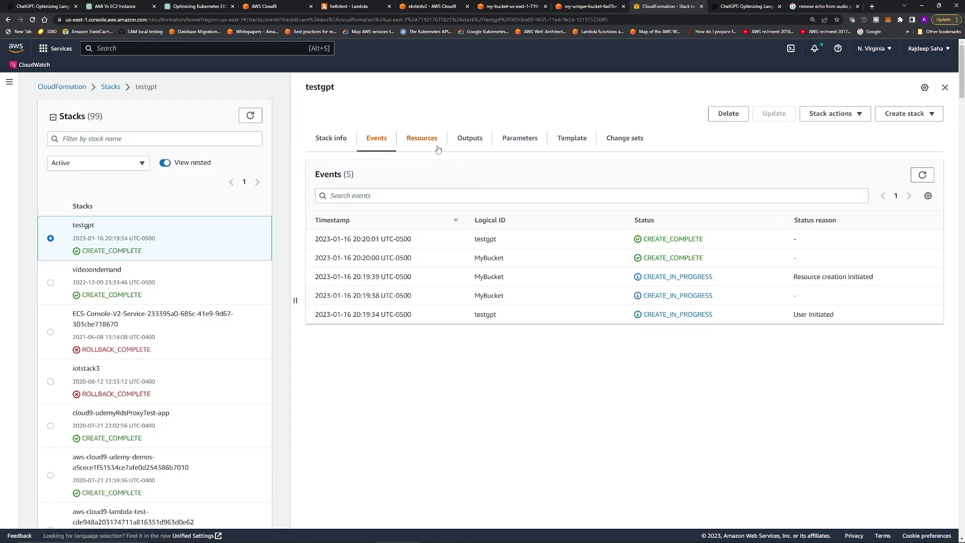
{"action": "left_click", "coordinate": [425, 141]}
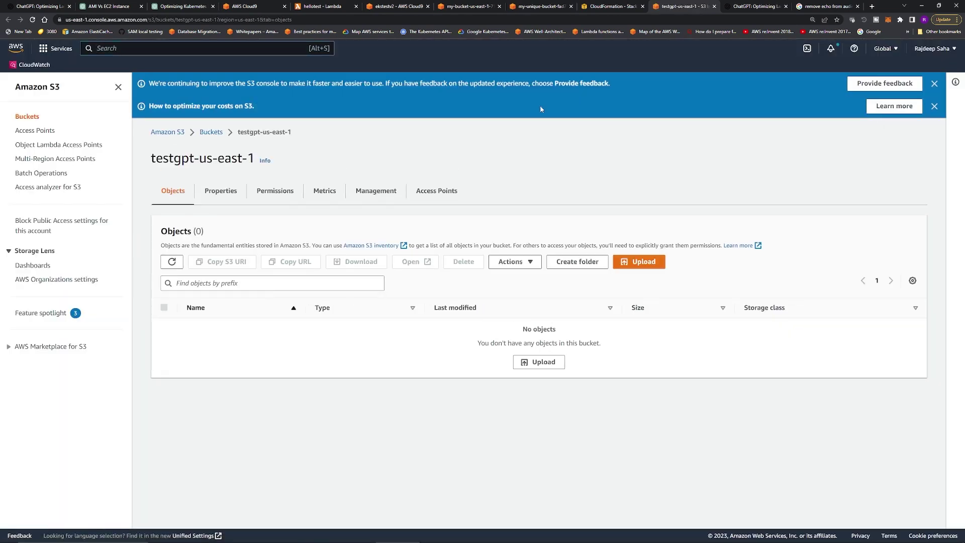
{"action": "key", "text": "ctrl+2"}
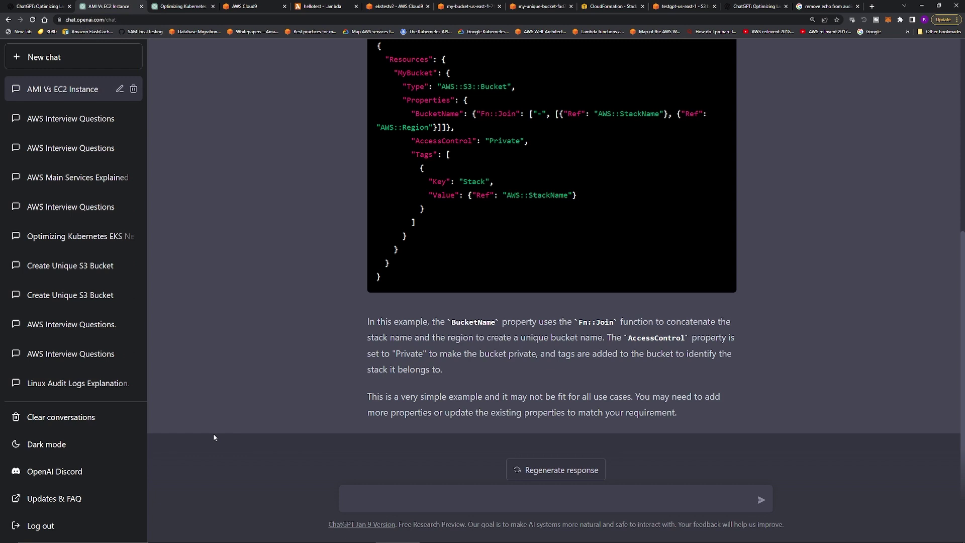
Step: Ask for Python code to create a unique S3 bucket and copy the generated code
{"action": "type", "text": "give us python code to create an unique s3 bucket"}
{"action": "key", "text": "Return"}
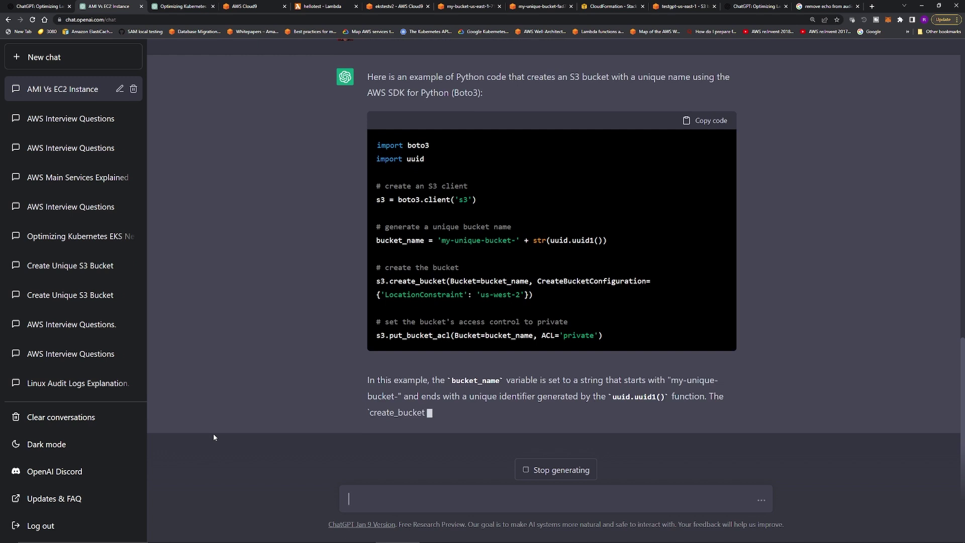
{"action": "left_click", "coordinate": [704, 122]}
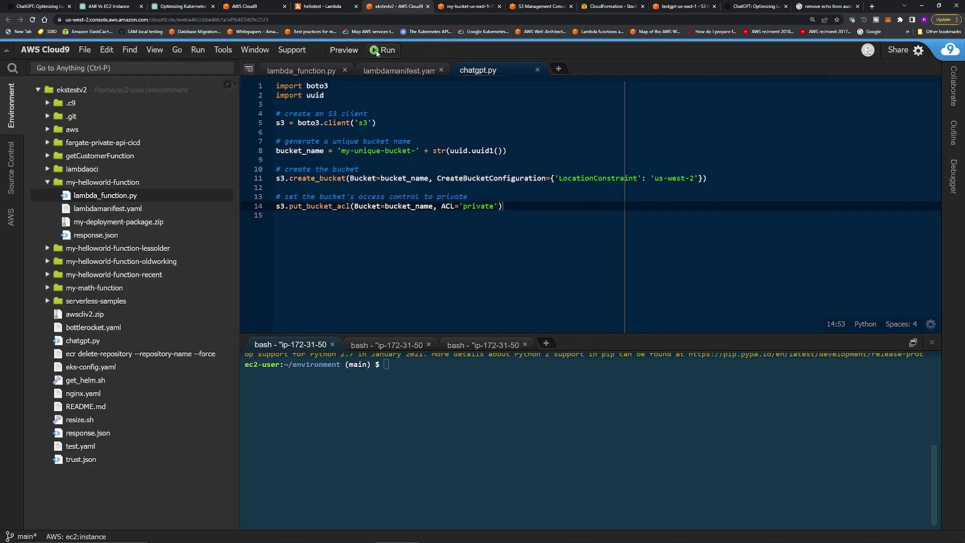
Step: Run chatgpt.py in Cloud9 and confirm the process exits with code 0
{"action": "left_click", "coordinate": [377, 51]}
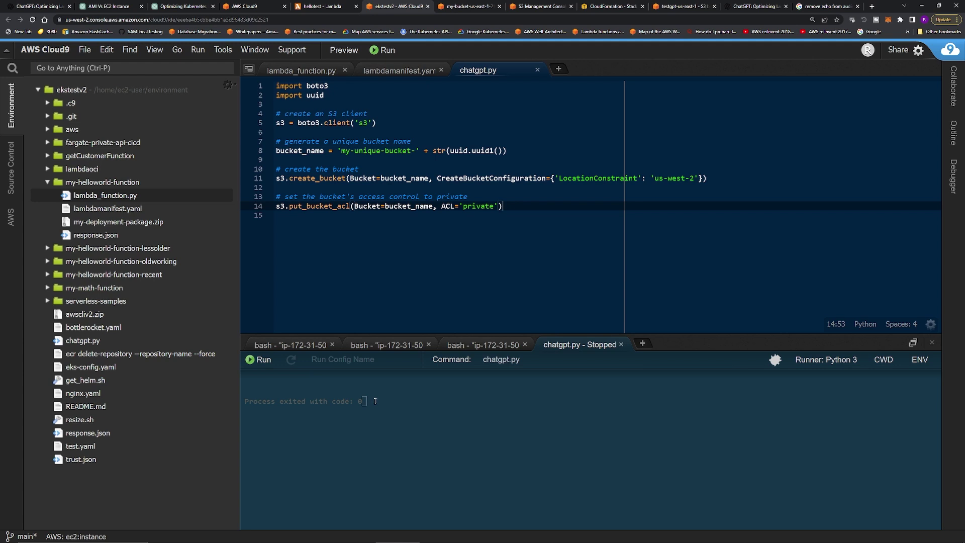
{"action": "left_click_drag", "start_coordinate": [374, 404], "coordinate": [239, 402]}
{"action": "left_click", "coordinate": [419, 421]}
Step: Refresh the S3 bucket list and locate the new my-unique-bucket row
{"action": "left_click", "coordinate": [536, 5]}
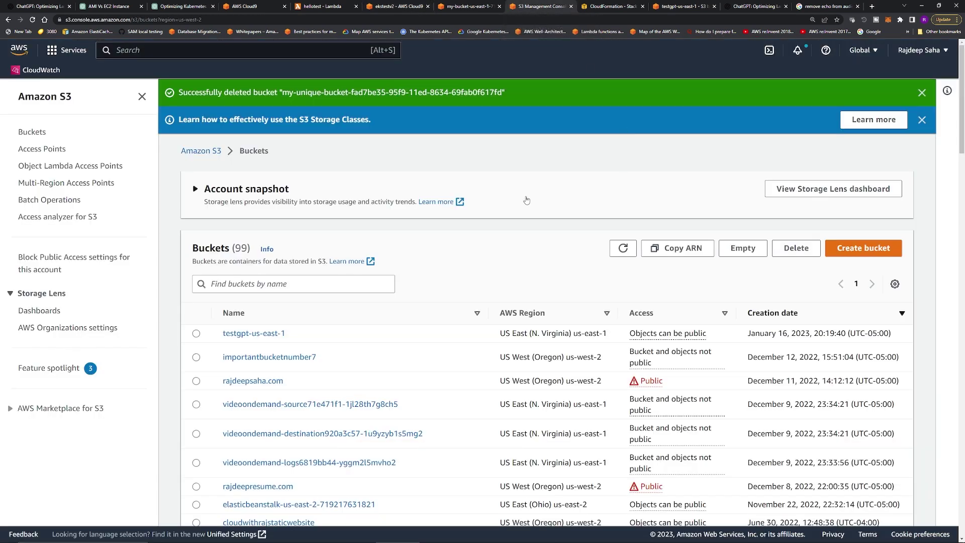
{"action": "left_click", "coordinate": [620, 249]}
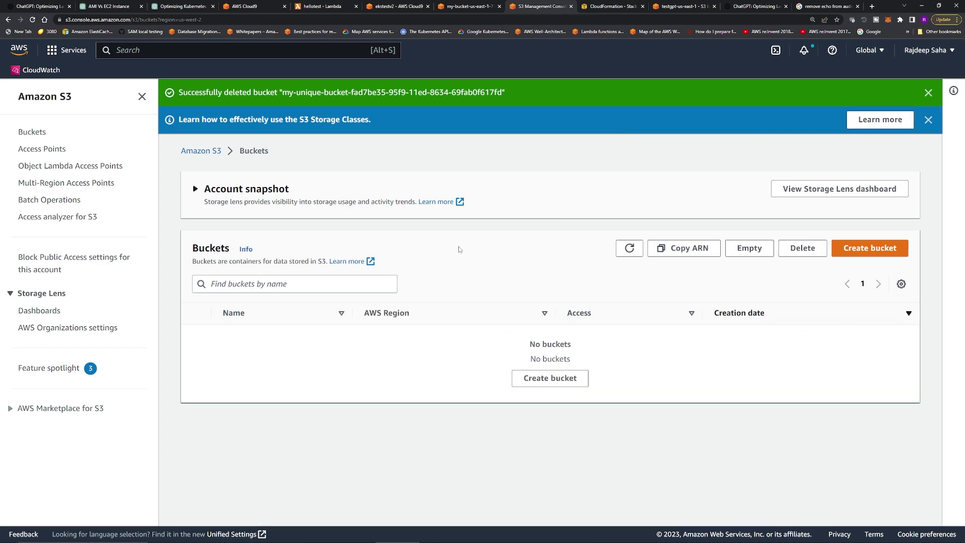
{"action": "left_click_drag", "start_coordinate": [899, 335], "coordinate": [201, 335]}
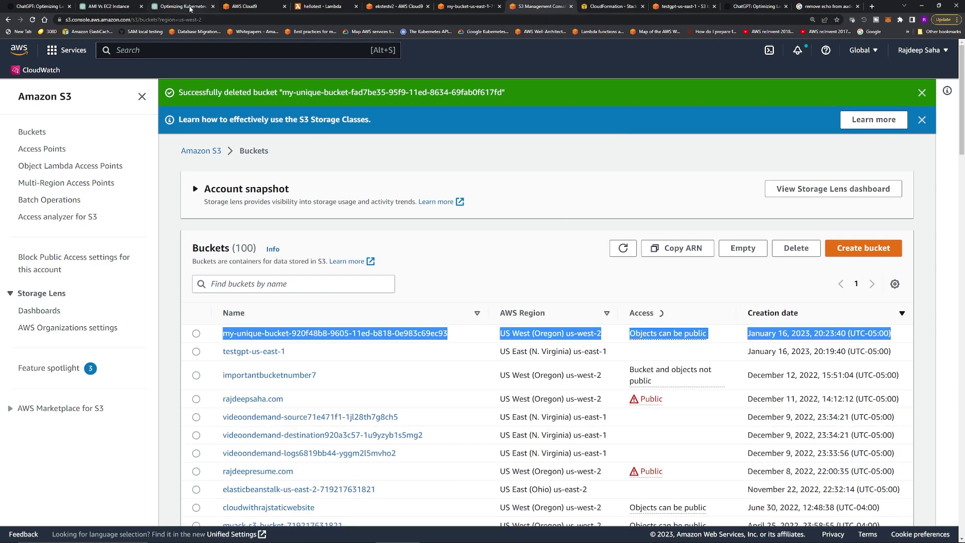
{"action": "left_click", "coordinate": [108, 6]}
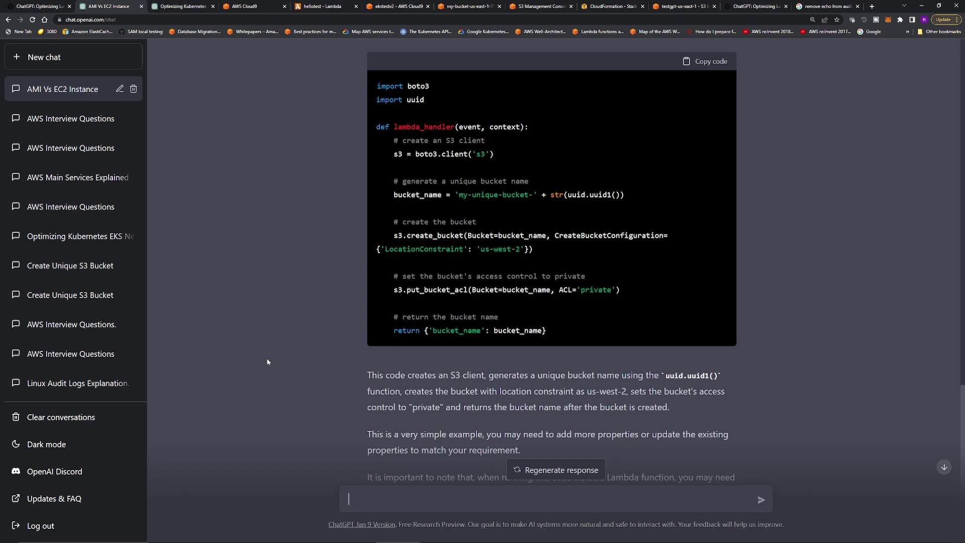
Step: Scroll through the Lambda handler code and explanation, ending at the execution-role permissions note
{"action": "scroll", "coordinate": [274, 341], "scroll_direction": "up", "scroll_amount": 2}
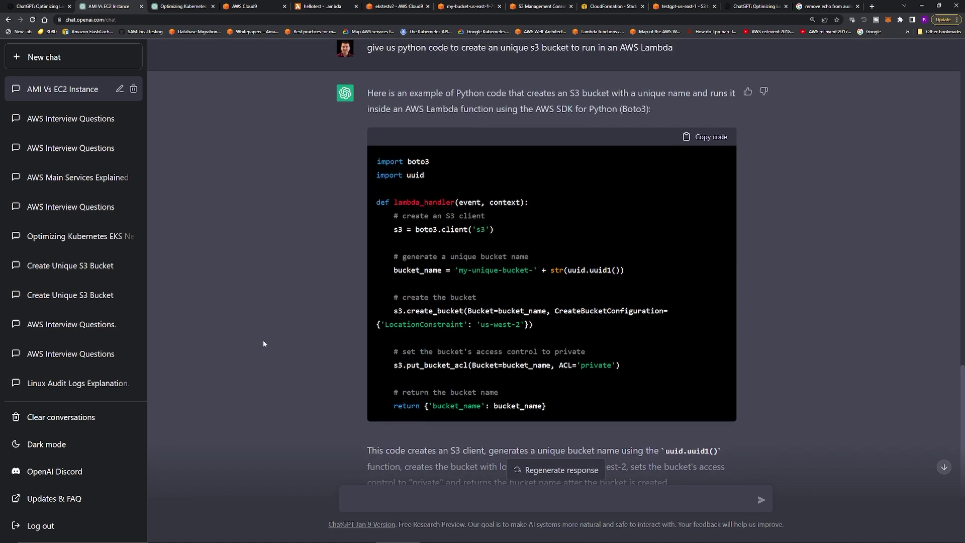
{"action": "scroll", "coordinate": [275, 329], "scroll_direction": "down", "scroll_amount": 2}
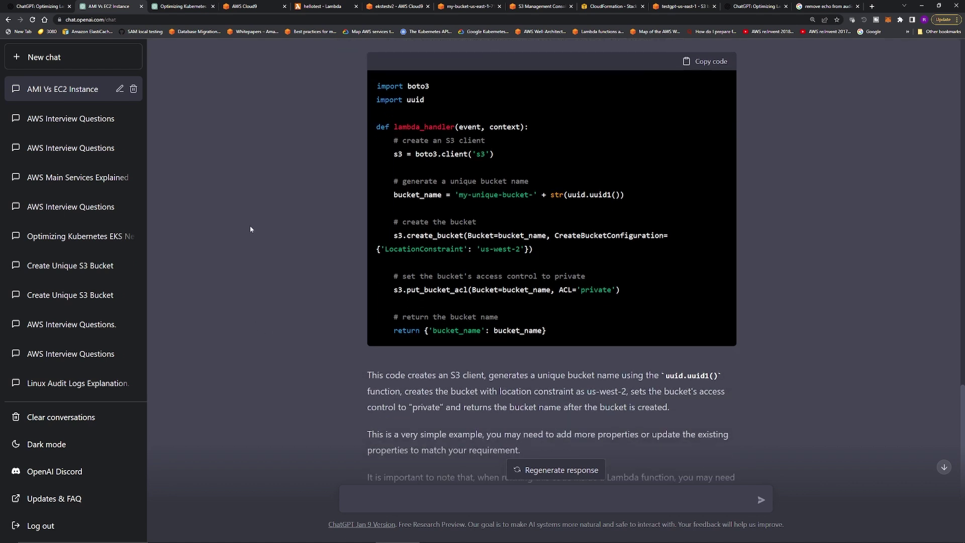
{"action": "scroll", "coordinate": [366, 368], "scroll_direction": "down", "scroll_amount": 2}
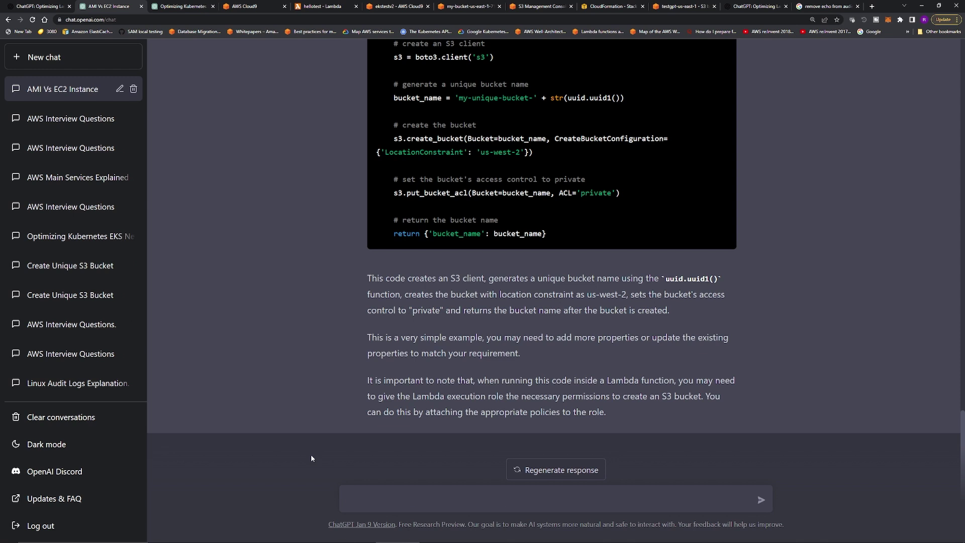
Step: Send the prompt 'give me an example of left outer join sql' to ChatGPT
{"action": "key", "text": "ctrl+v"}
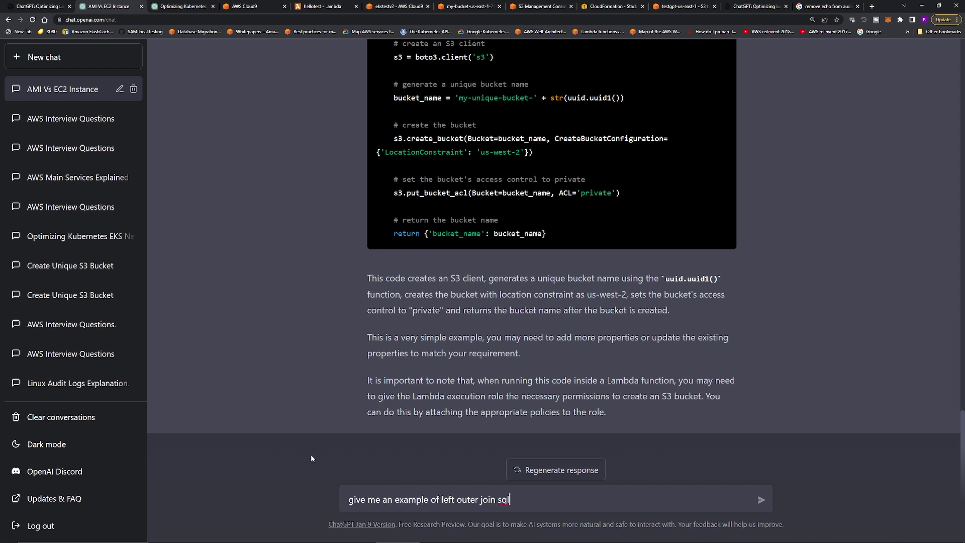
{"action": "key", "text": "Return"}
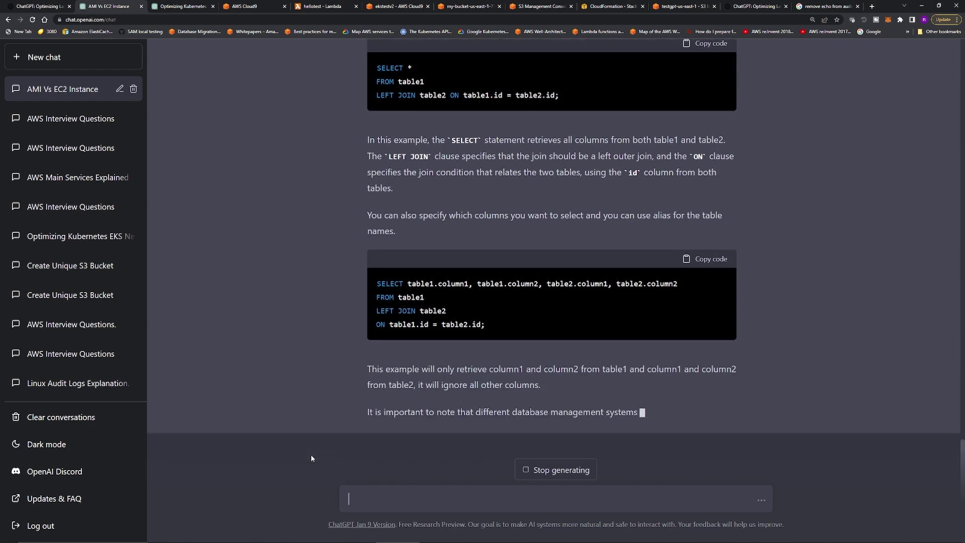
Step: Request sample SQL creating a products table, then switch to the 'Optimizing Kubernetes' chat
{"action": "key", "text": "ctrl+v"}
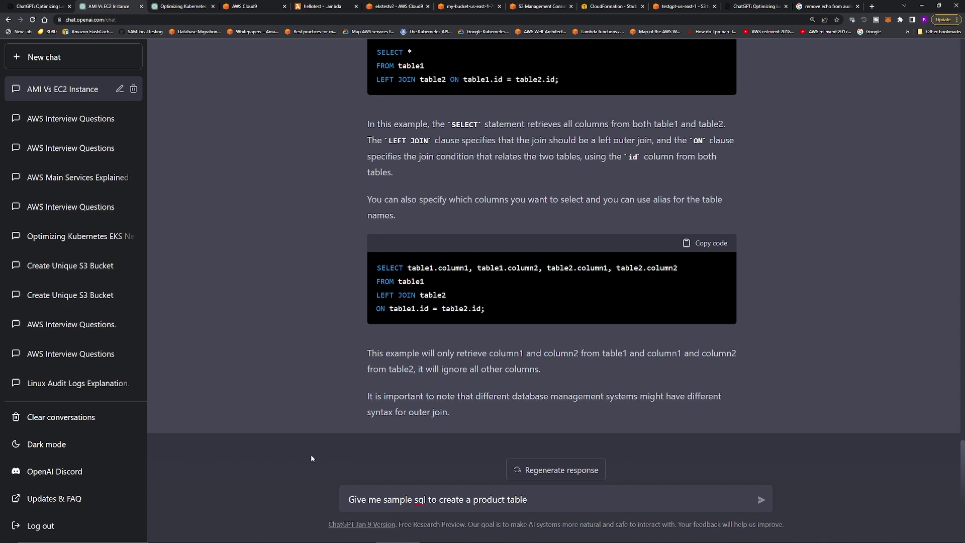
{"action": "key", "text": "Return"}
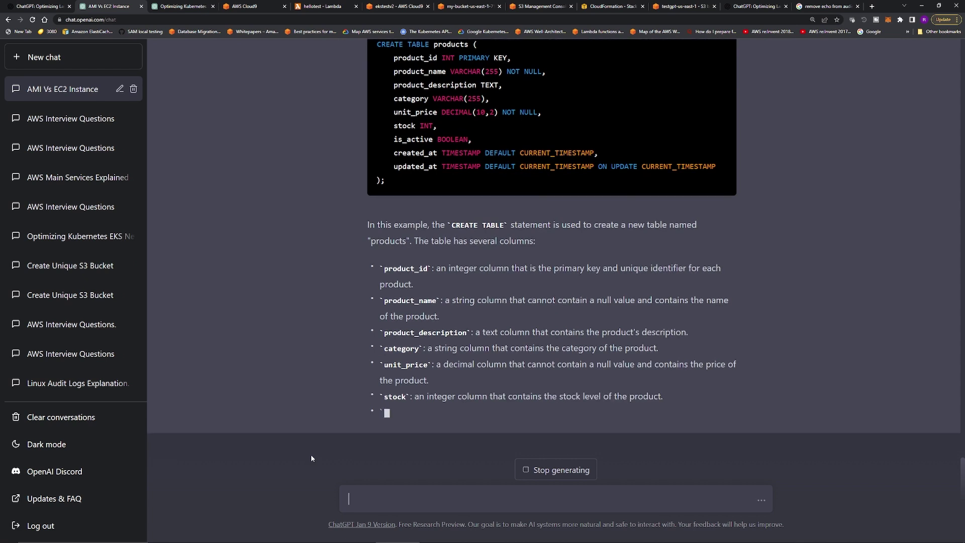
{"action": "key", "text": "ctrl+Tab"}
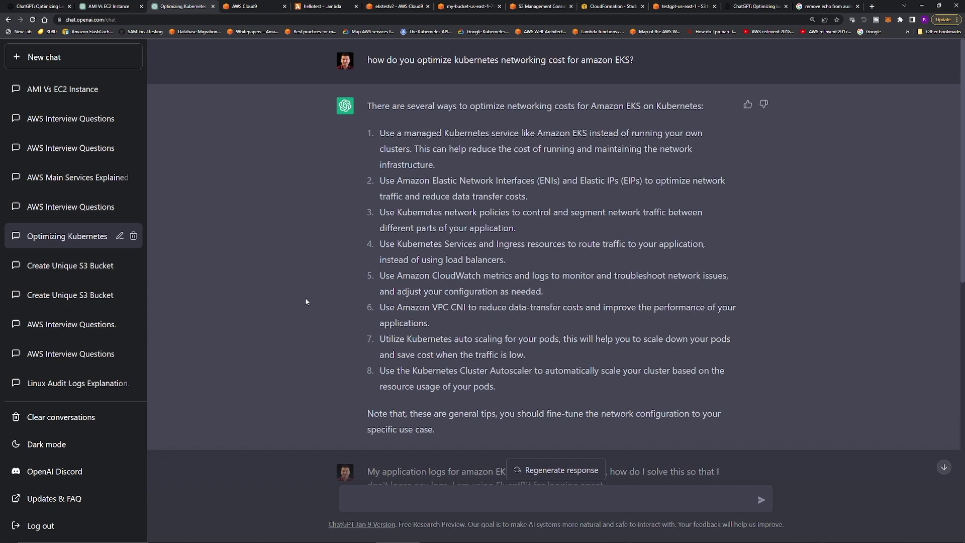
{"action": "triple_click", "coordinate": [372, 60]}
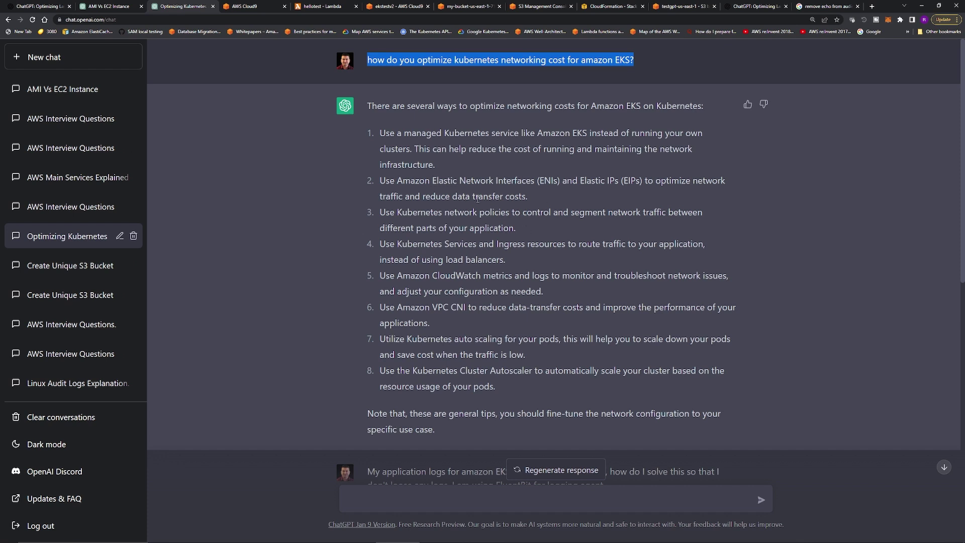
{"action": "triple_click", "coordinate": [468, 164]}
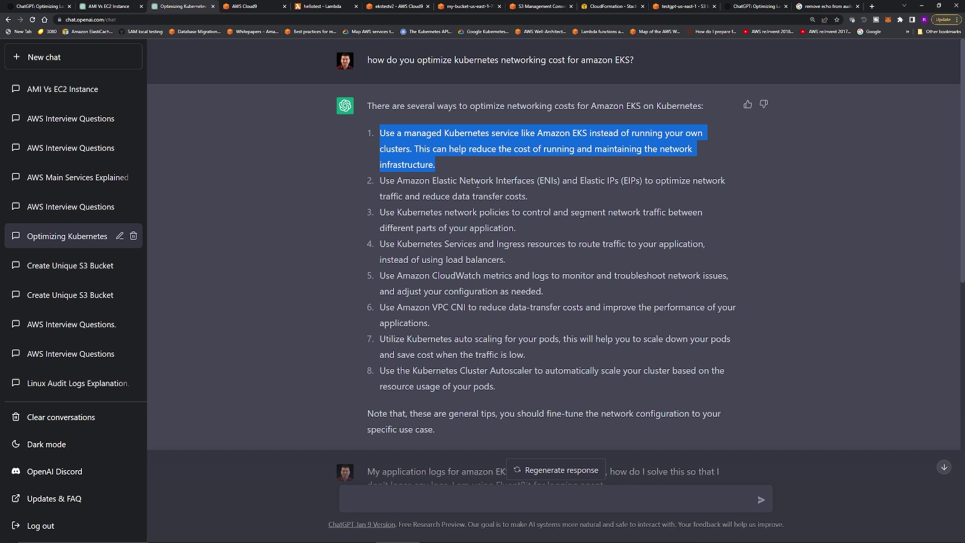
{"action": "left_click_drag", "start_coordinate": [532, 200], "coordinate": [378, 186]}
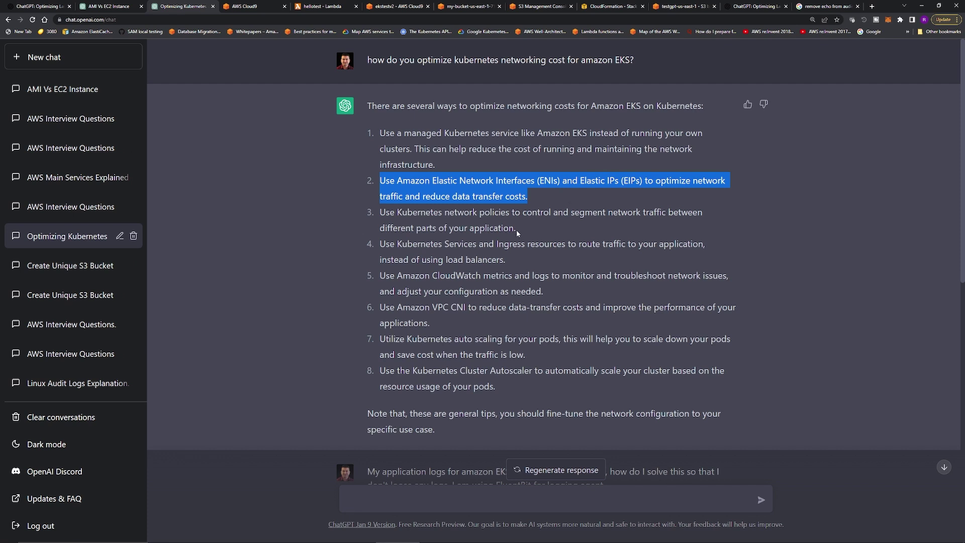
{"action": "left_click_drag", "start_coordinate": [518, 229], "coordinate": [377, 215]}
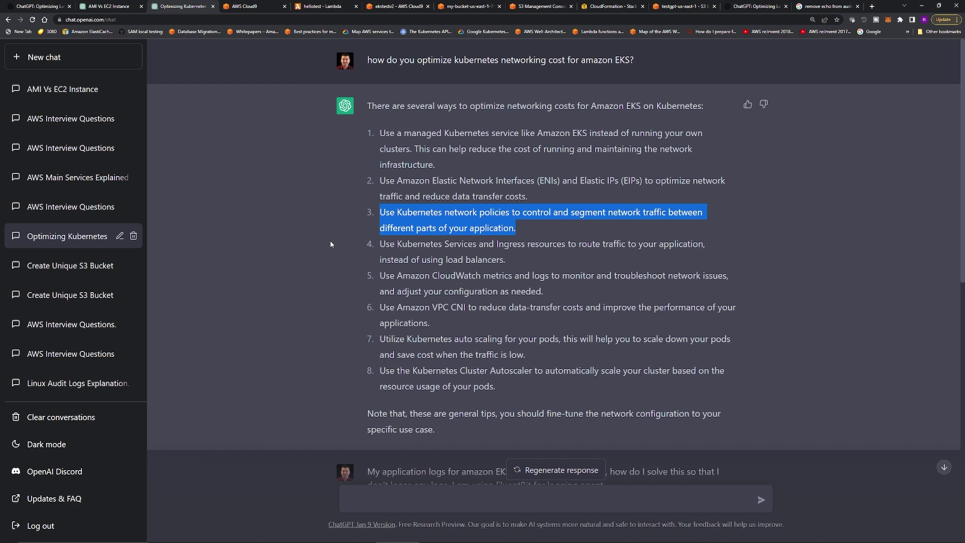
{"action": "left_click_drag", "start_coordinate": [506, 260], "coordinate": [380, 250]}
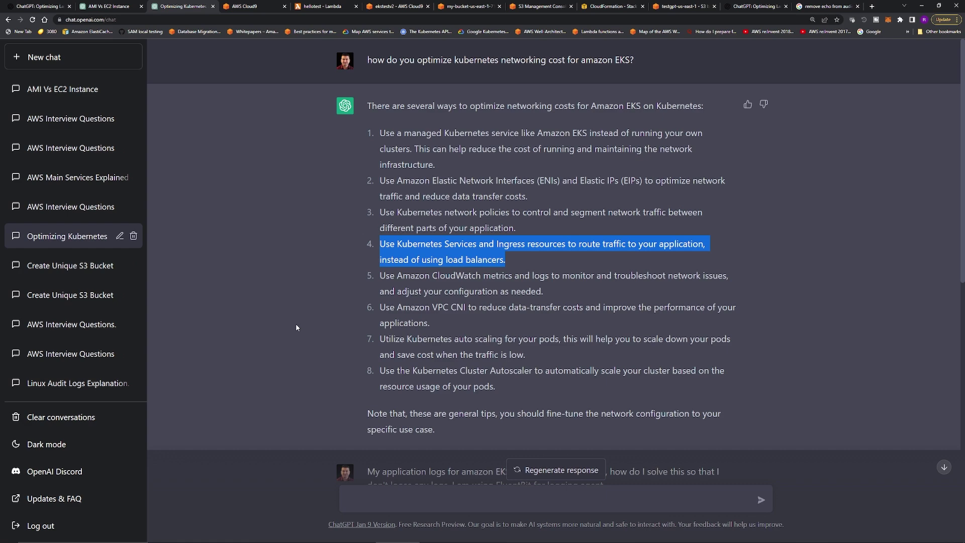
{"action": "scroll", "coordinate": [304, 336], "scroll_direction": "down", "scroll_amount": 1}
{"action": "left_click_drag", "start_coordinate": [544, 254], "coordinate": [375, 242]}
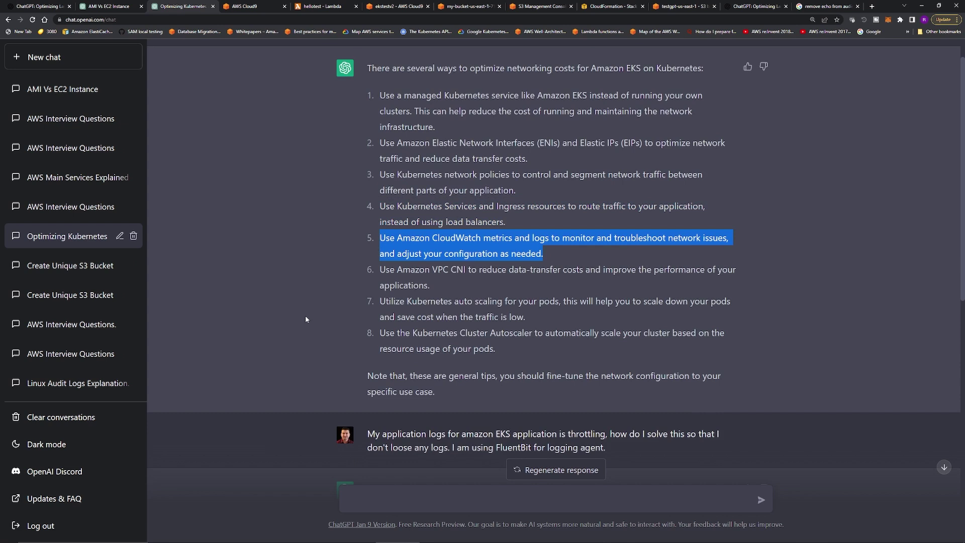
{"action": "scroll", "coordinate": [306, 319], "scroll_direction": "down", "scroll_amount": 1}
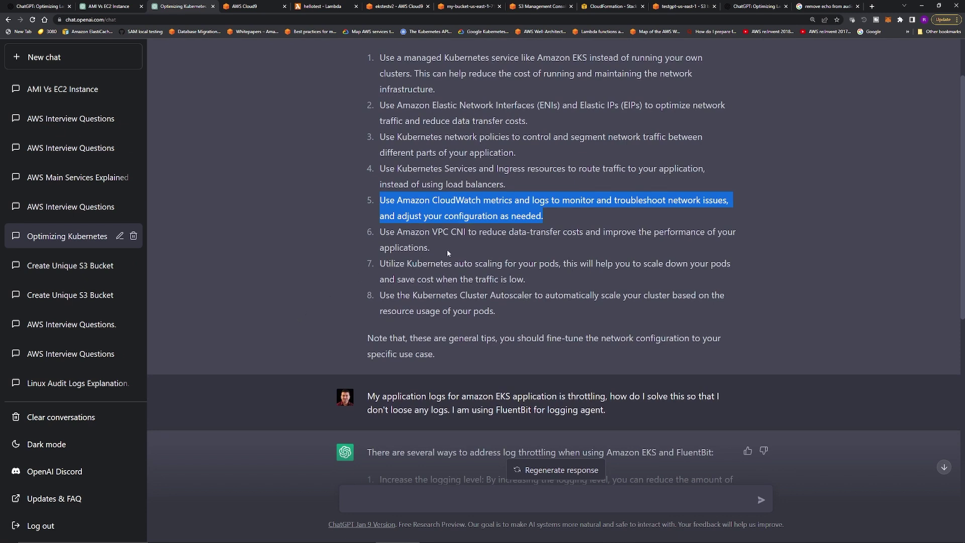
{"action": "left_click_drag", "start_coordinate": [447, 249], "coordinate": [370, 230]}
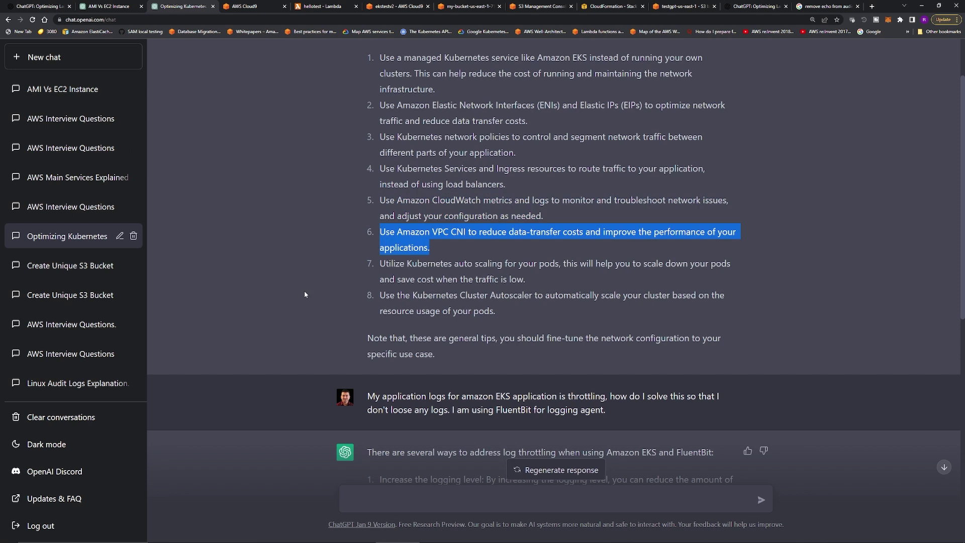
{"action": "left_click_drag", "start_coordinate": [503, 308], "coordinate": [364, 272]}
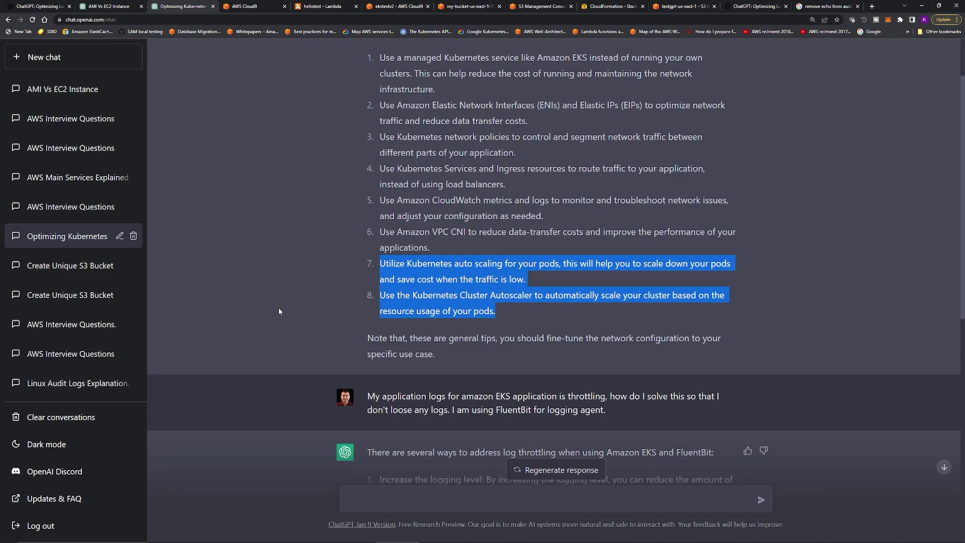
{"action": "scroll", "coordinate": [279, 312], "scroll_direction": "down", "scroll_amount": 1}
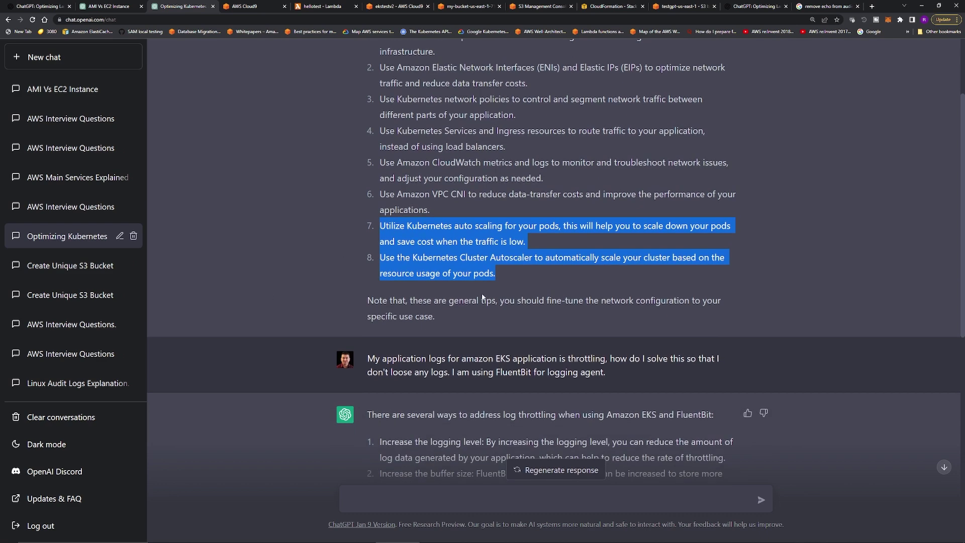
{"action": "scroll", "coordinate": [461, 274], "scroll_direction": "down", "scroll_amount": 5}
{"action": "left_click_drag", "start_coordinate": [610, 147], "coordinate": [361, 130]}
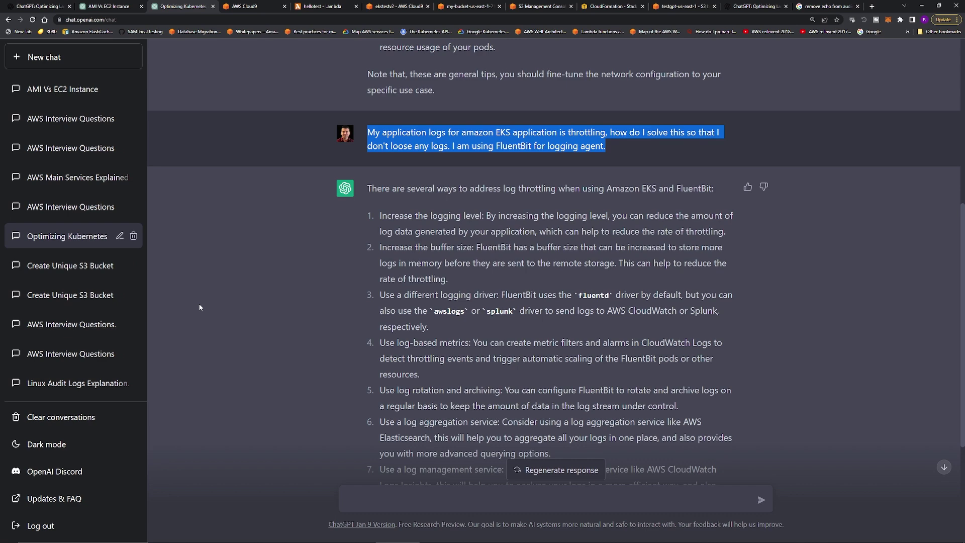
{"action": "scroll", "coordinate": [438, 412], "scroll_direction": "down", "scroll_amount": 4}
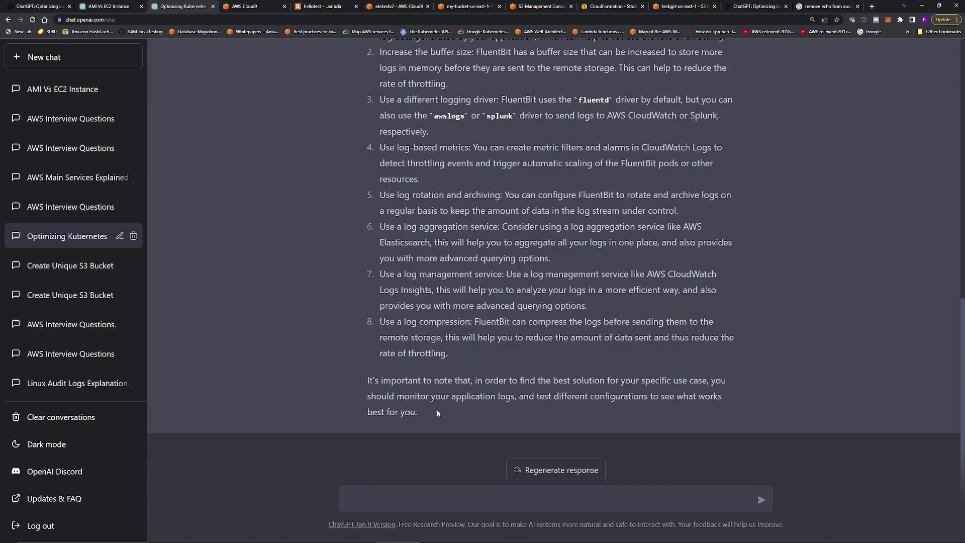